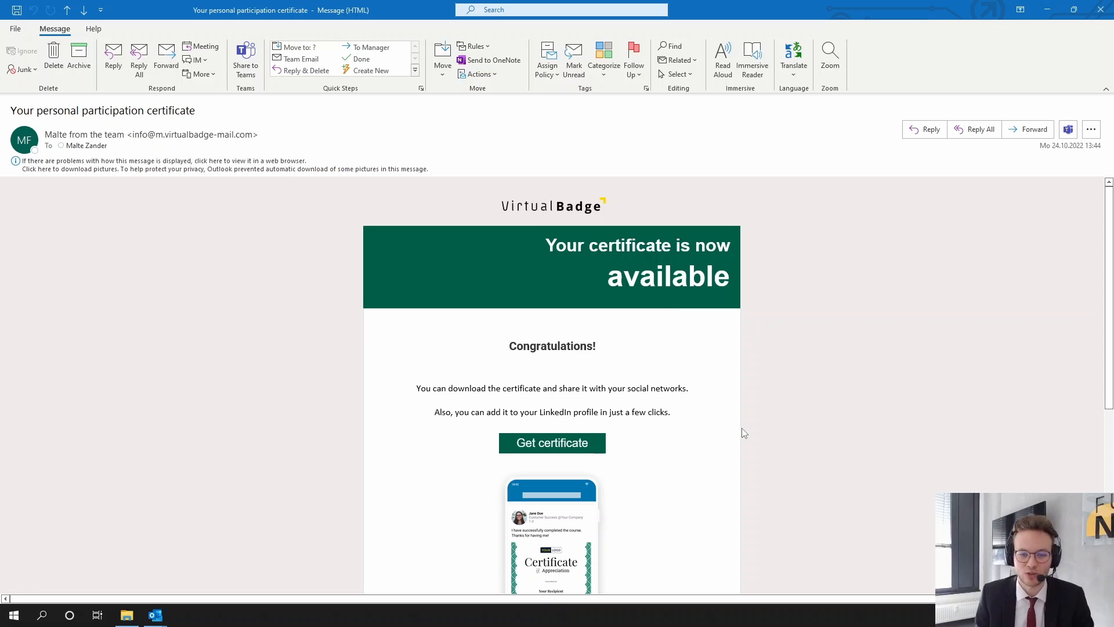
- Open the certificate access page from the participation email and agree to the terms of use
scroll(743, 430, "down", 3)
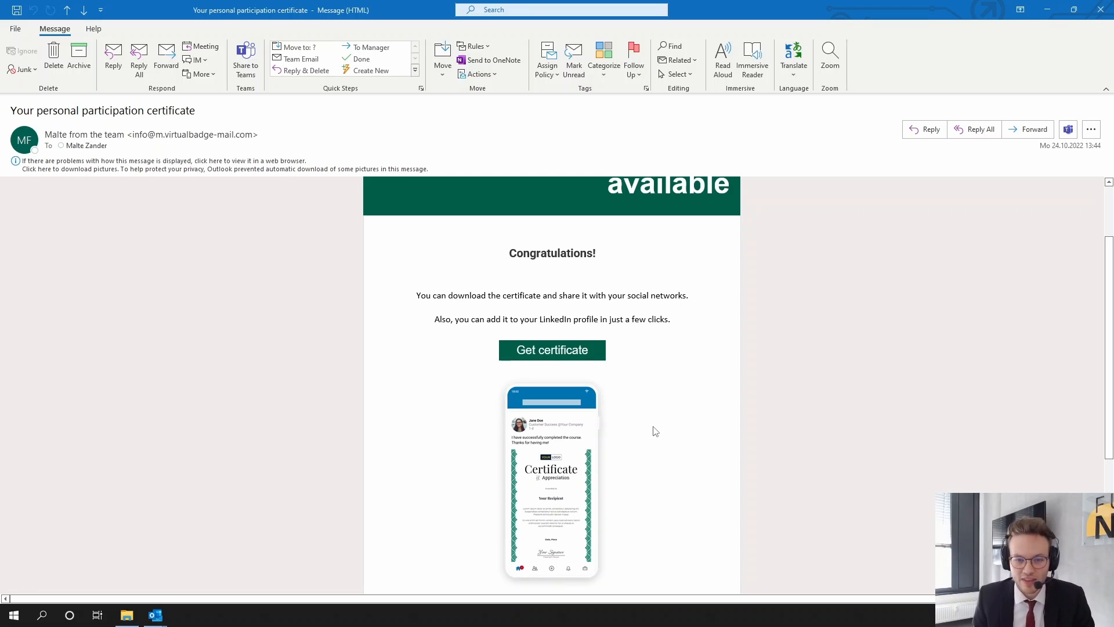
left_click(554, 352)
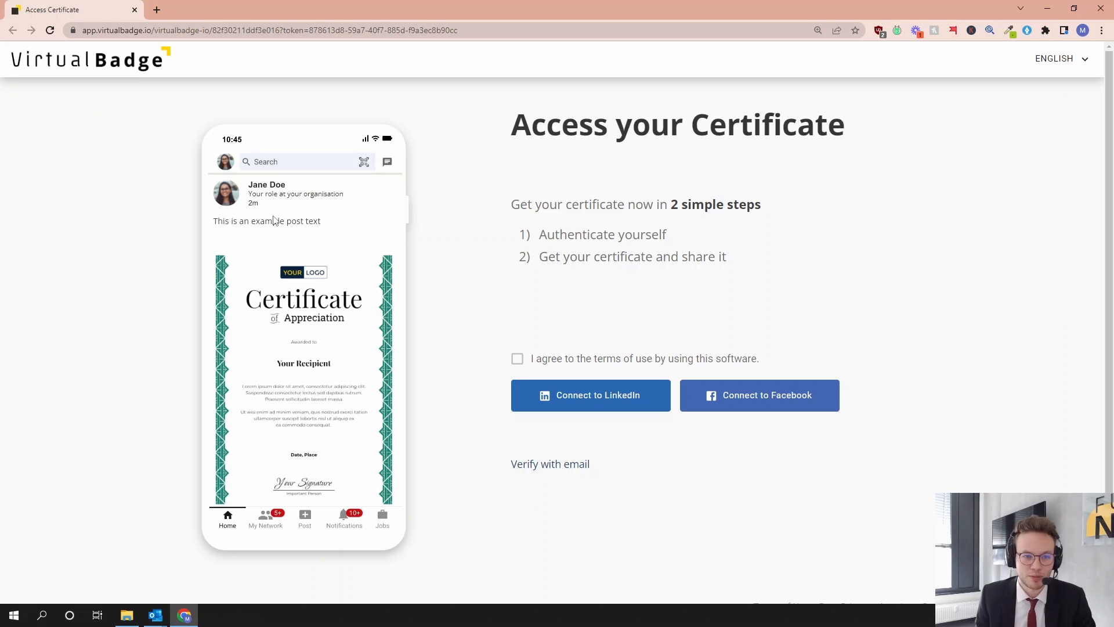
left_click(559, 358)
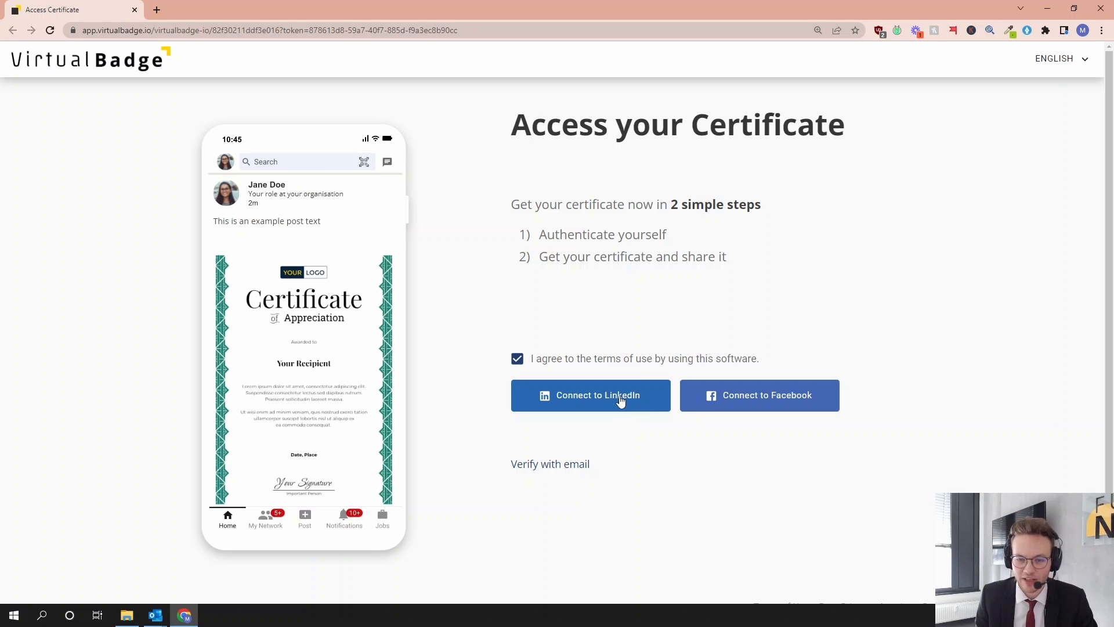
- View the email verification option, then authenticate for the certificate by signing in with the LinkedIn account
left_click(548, 466)
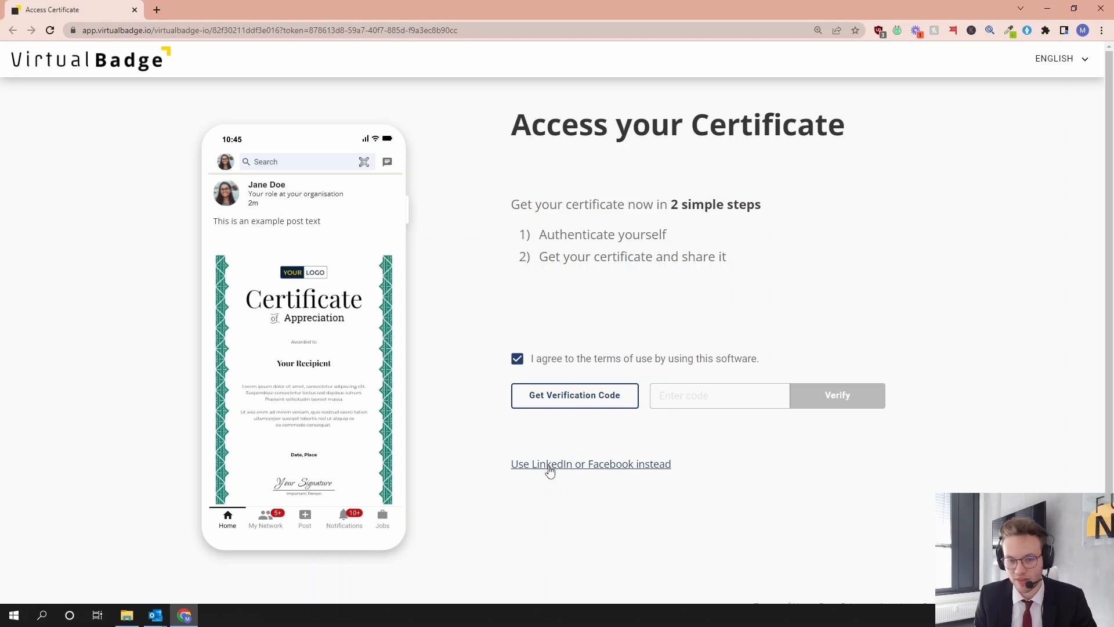
left_click(549, 467)
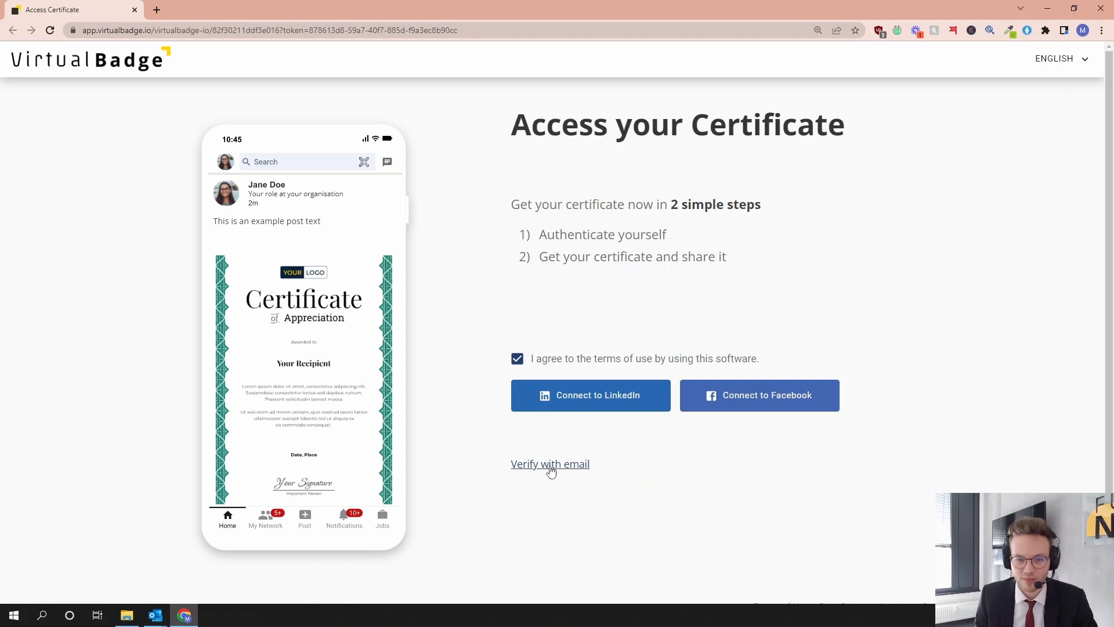
left_click(600, 393)
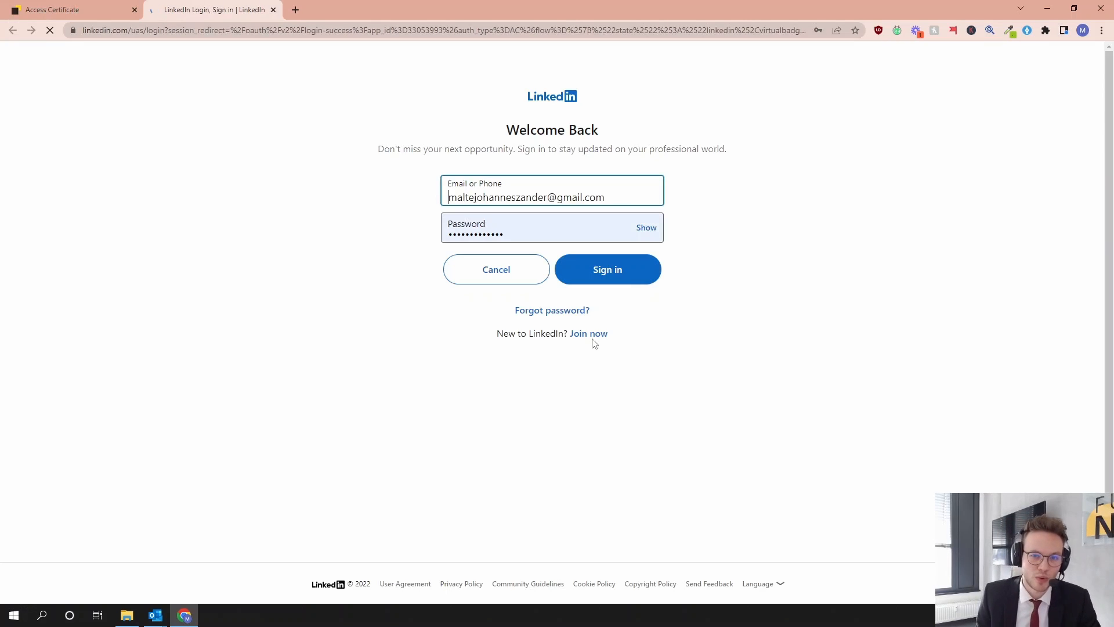
left_click(615, 276)
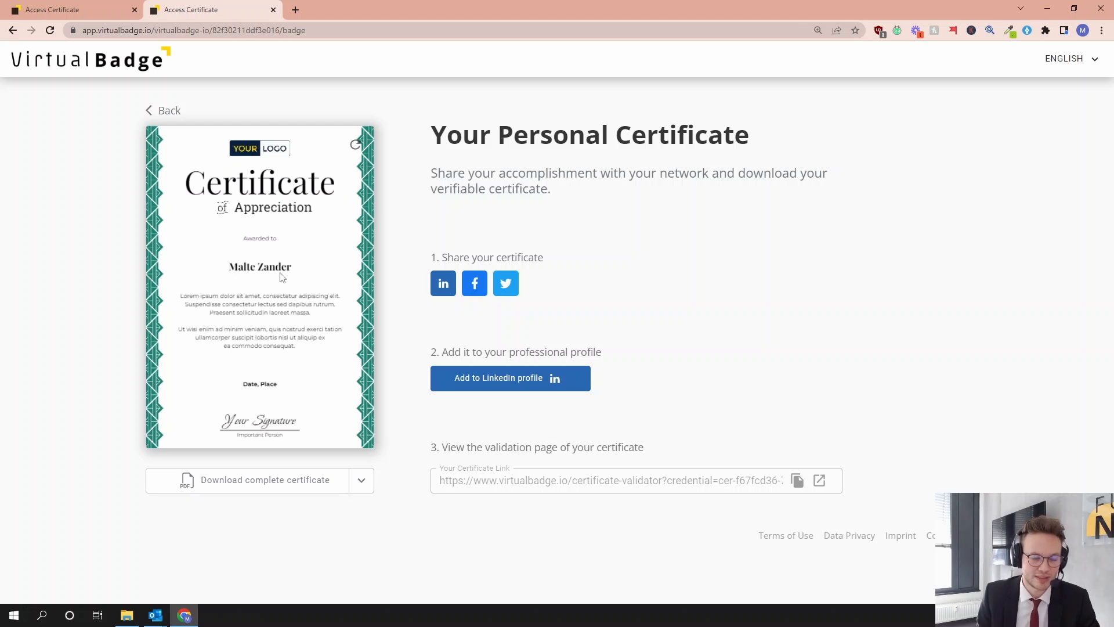
- Download the complete certificate as a PDF and open it to review the certificate and its metadata page
left_click(283, 490)
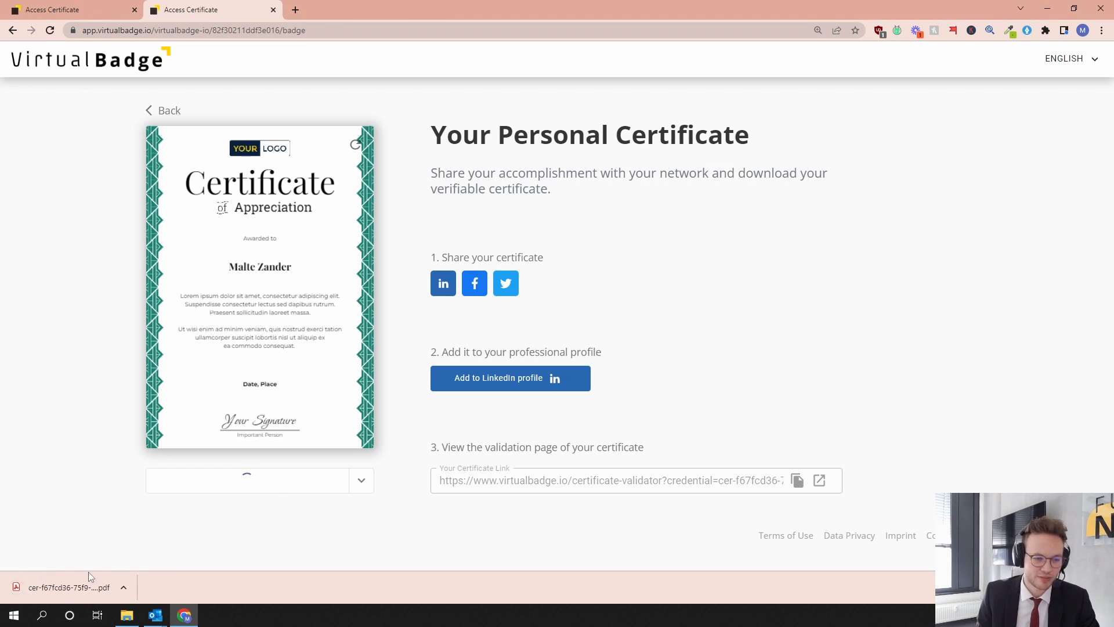
left_click(65, 586)
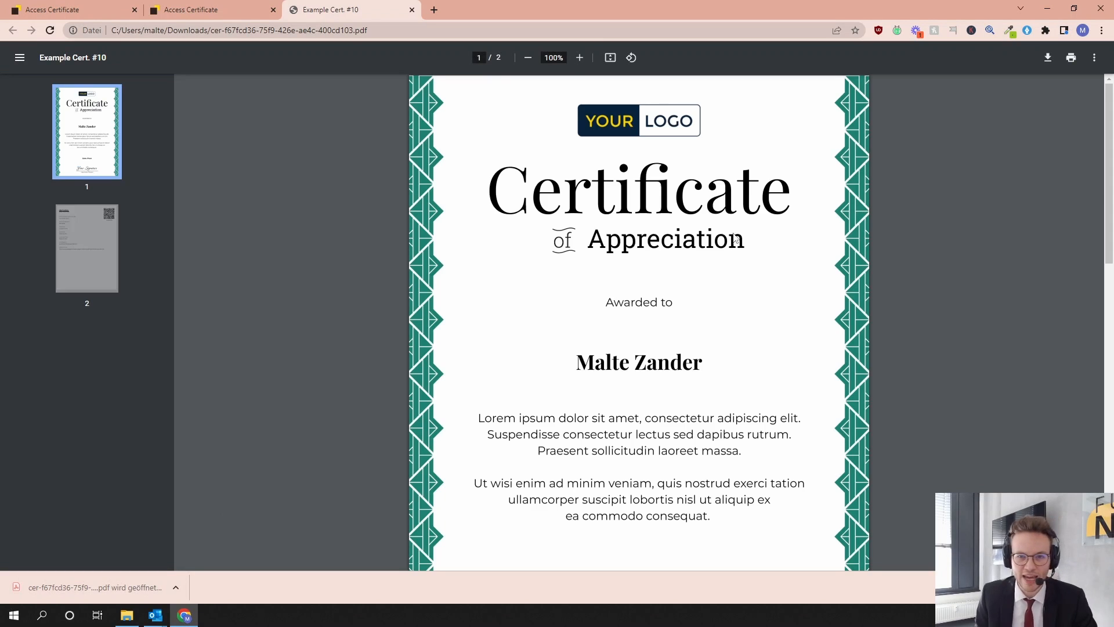
scroll(726, 234, "down", 10)
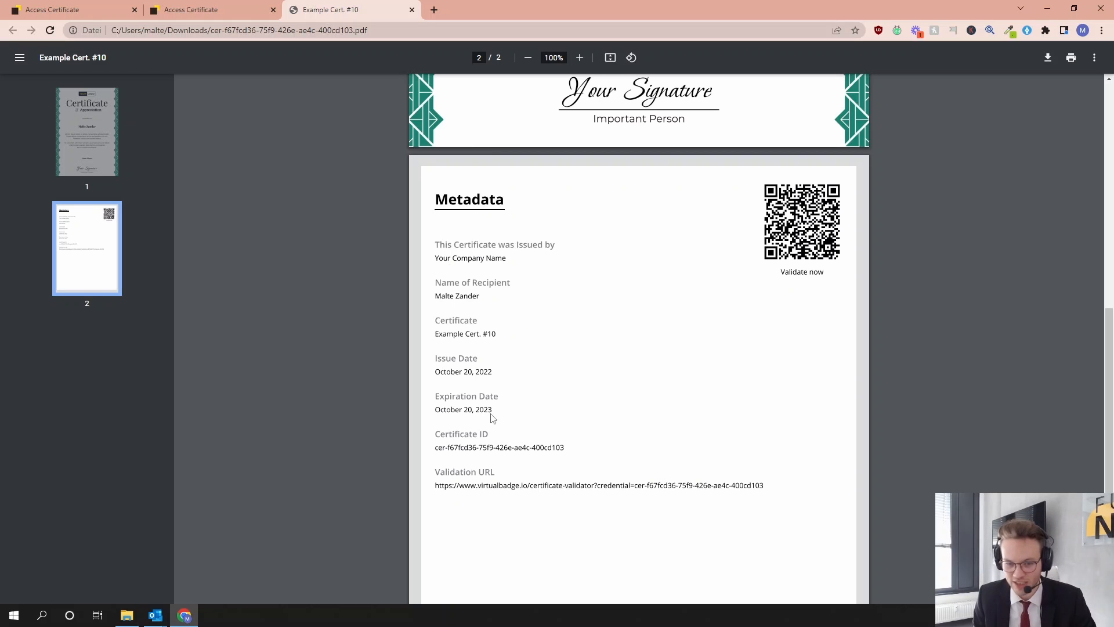
scroll(509, 402, "up", 7)
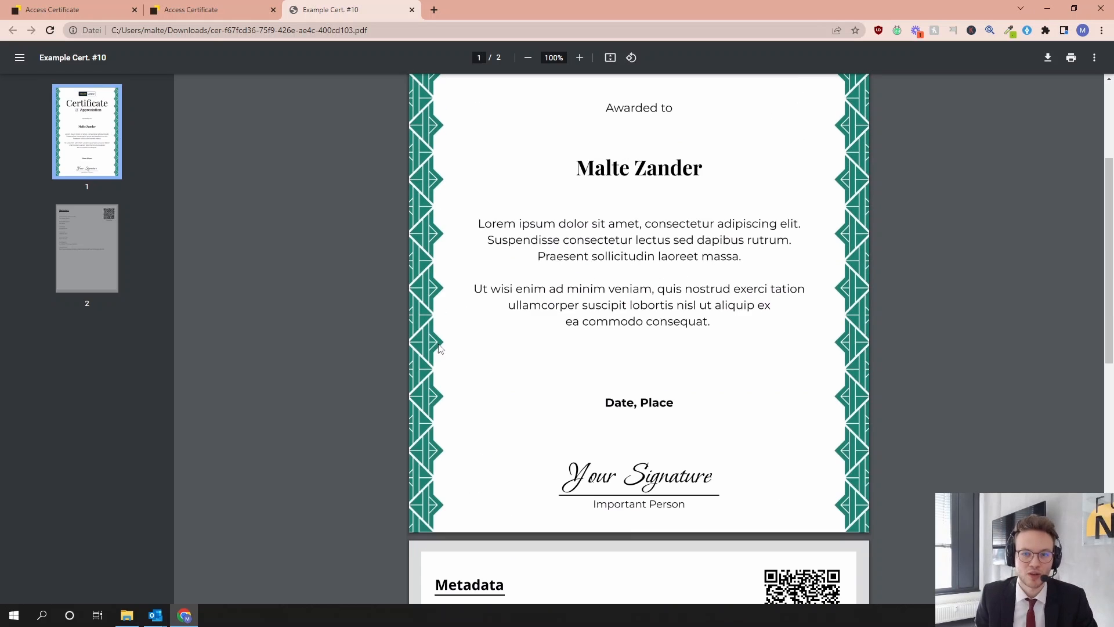
- Return to the personal certificate page, preview the customizable LinkedIn share post and its text, and close it without sharing
left_click(214, 13)
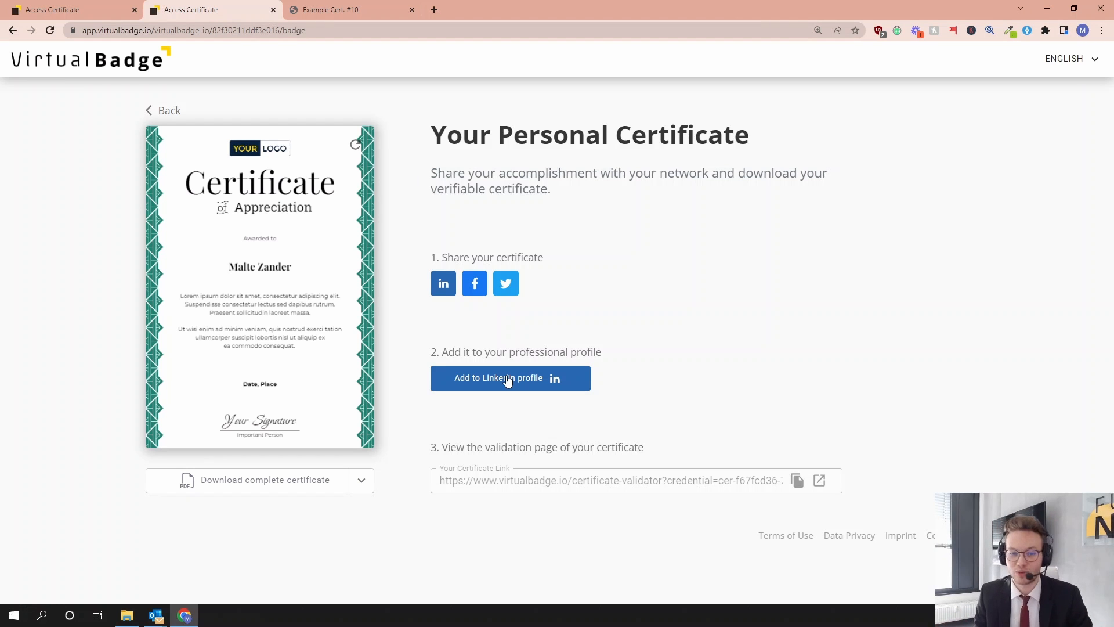
left_click(450, 285)
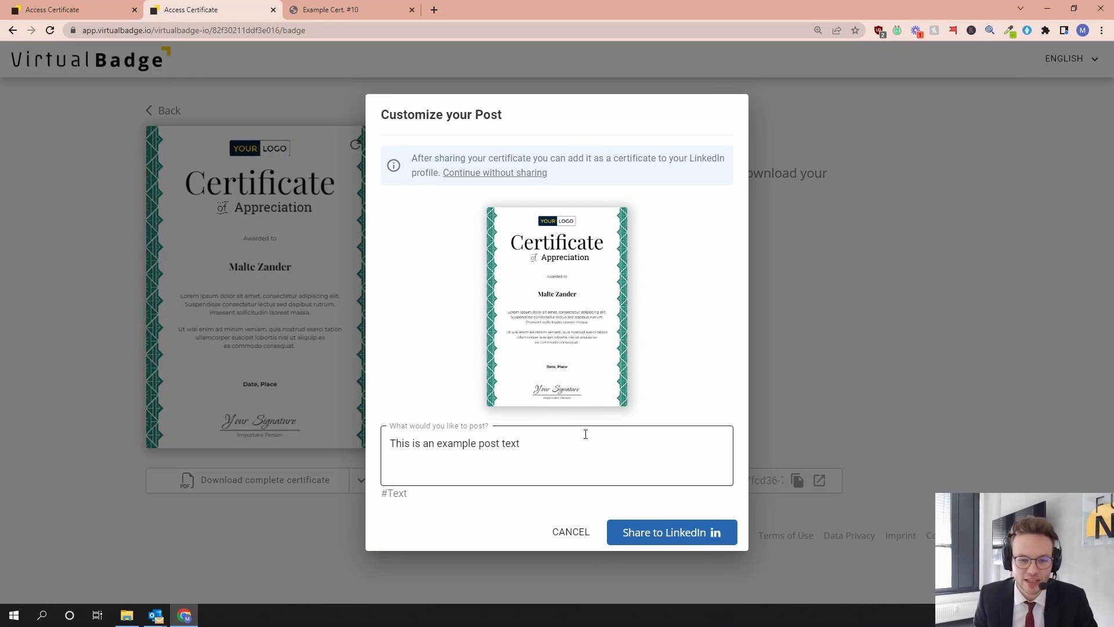
left_click_drag(521, 443, 387, 445)
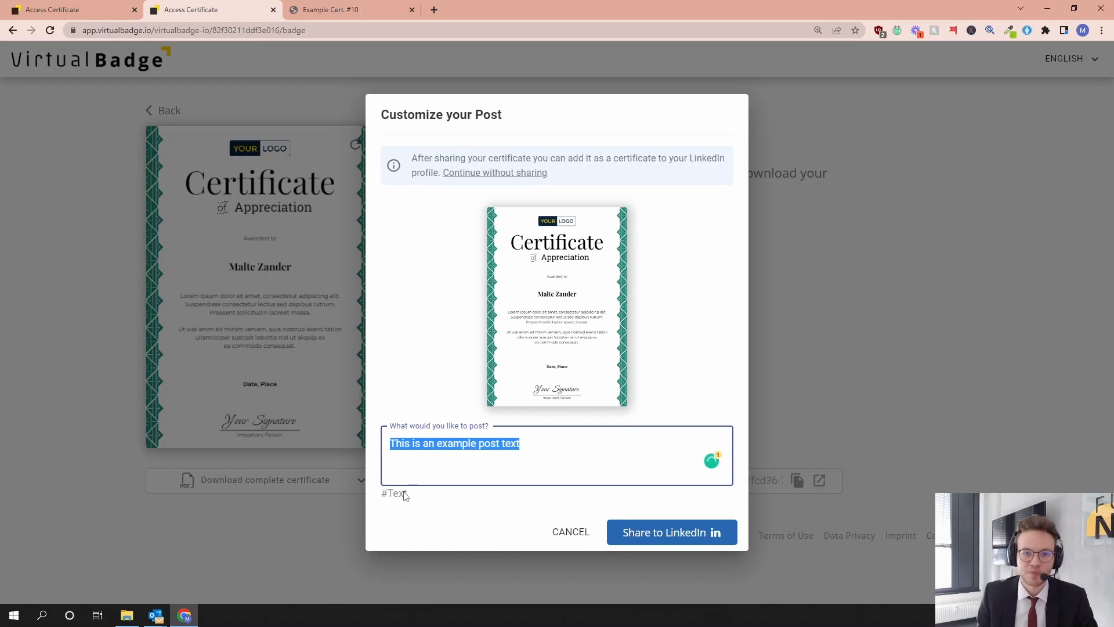
left_click(515, 449)
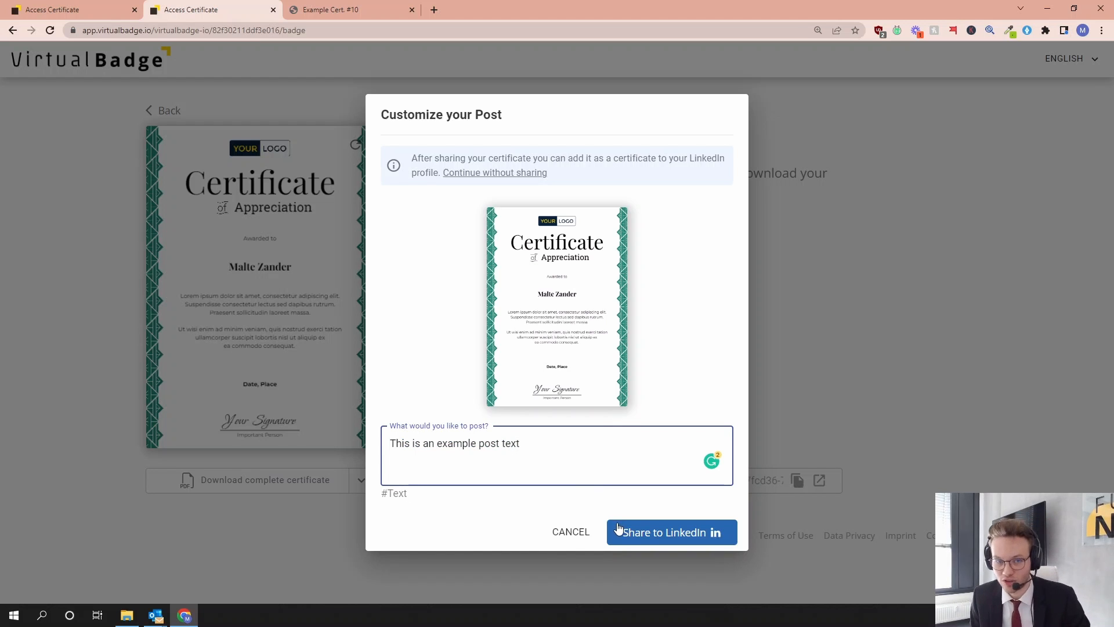
left_click(573, 531)
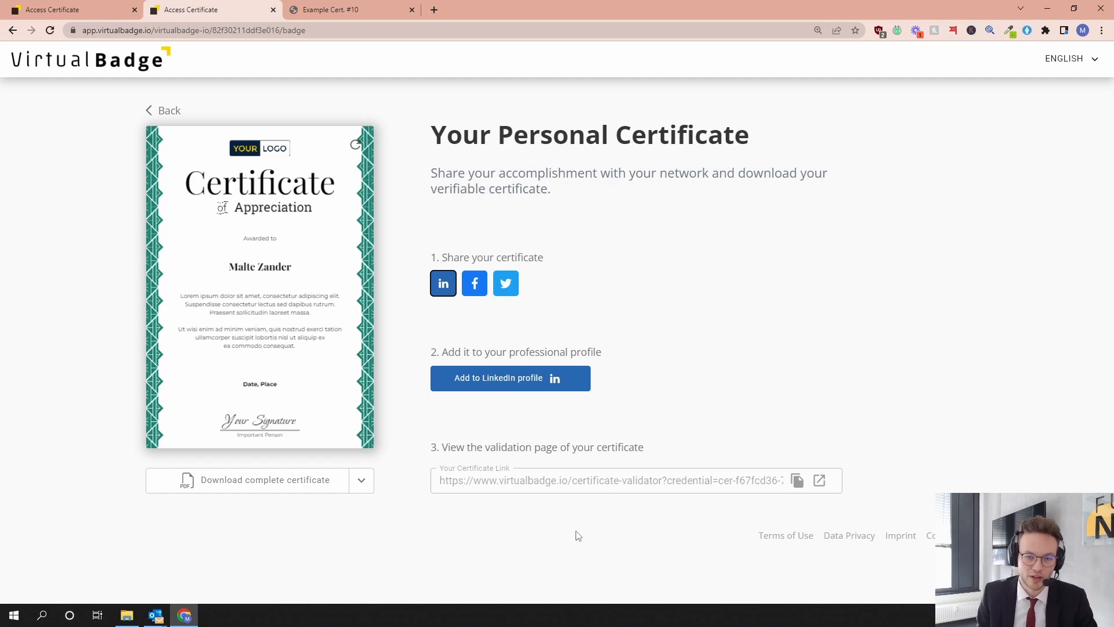
- Add Example Cert. #10 to the LinkedIn profile as a certification with the prefilled details and save it
left_click(514, 380)
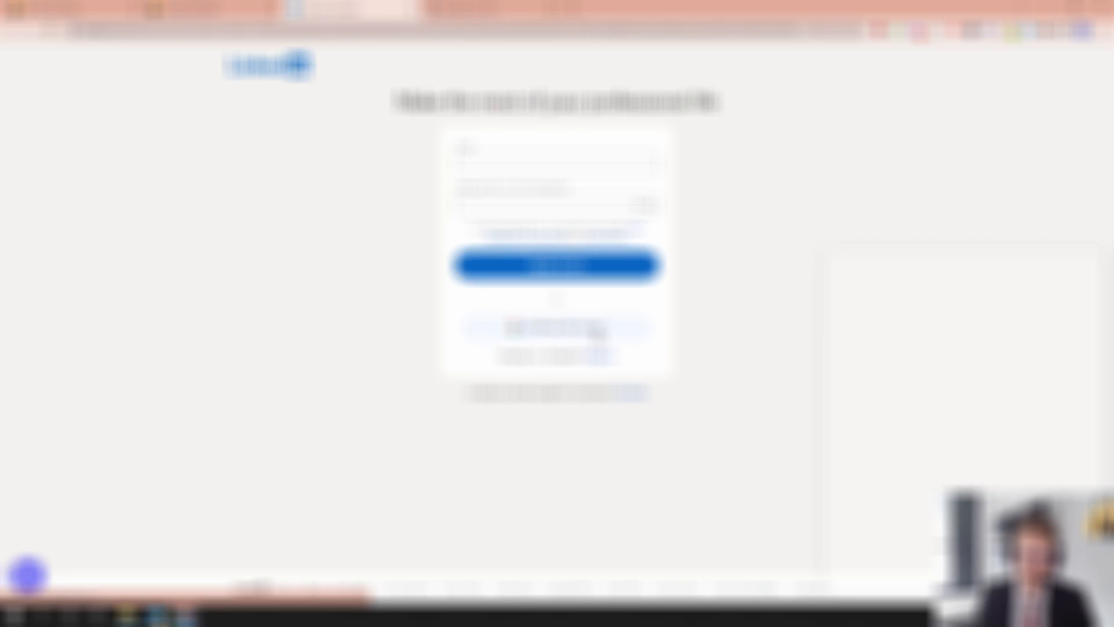
left_click(1095, 253)
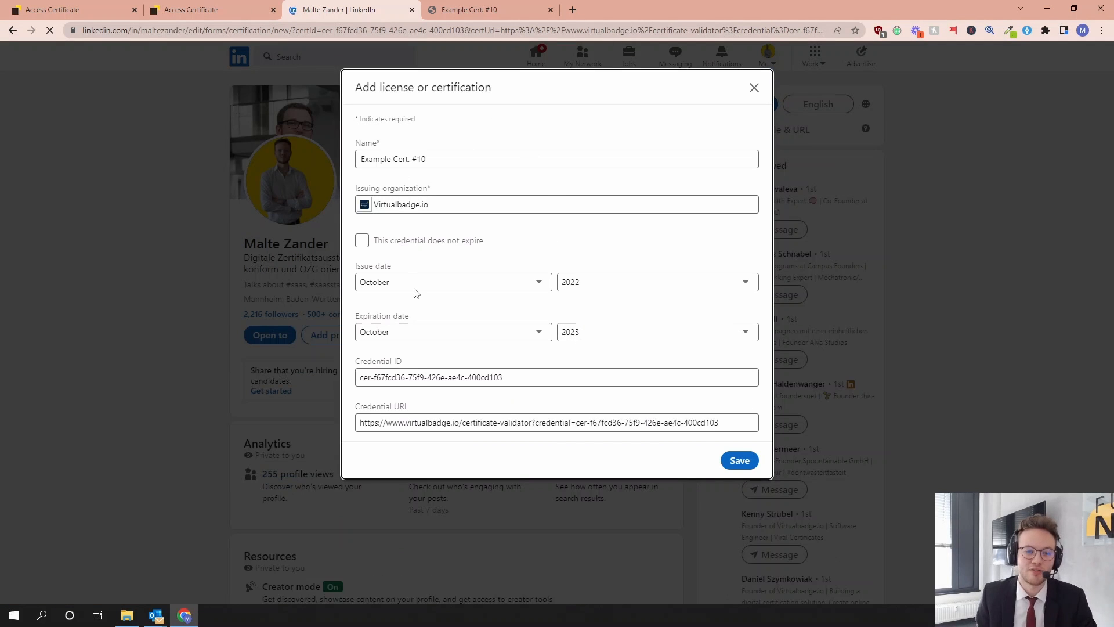
left_click(422, 204)
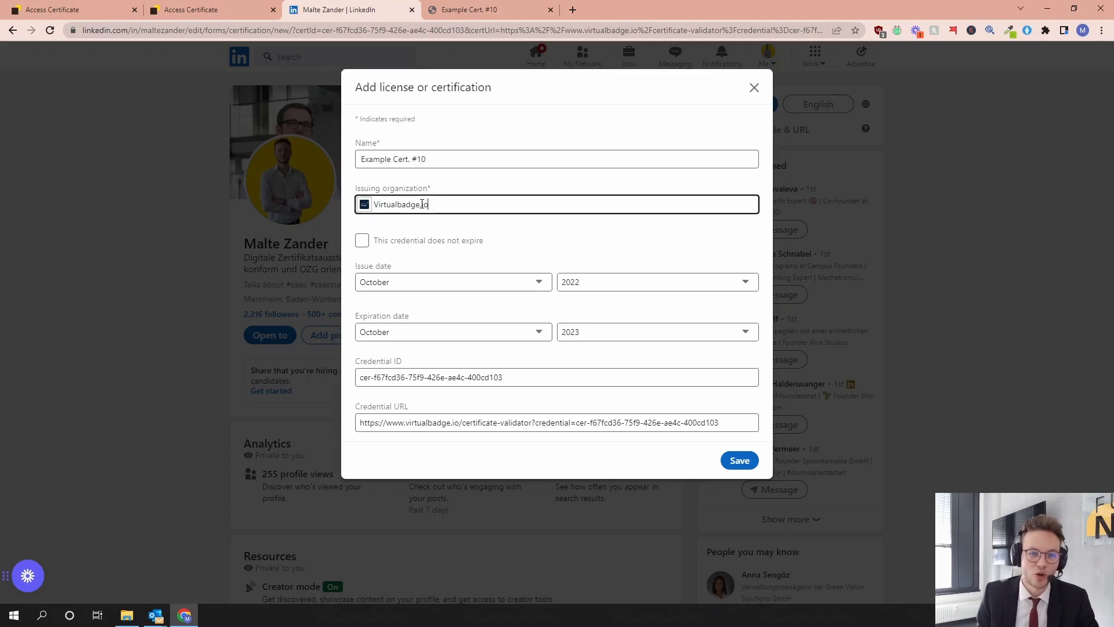
left_click_drag(458, 162, 360, 156)
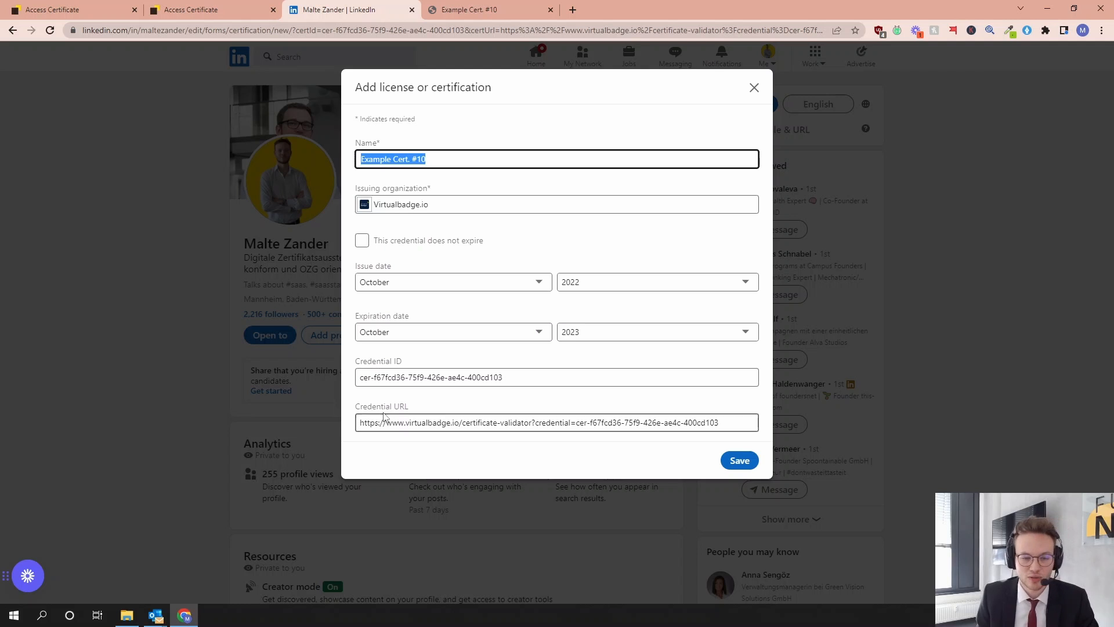
left_click(743, 462)
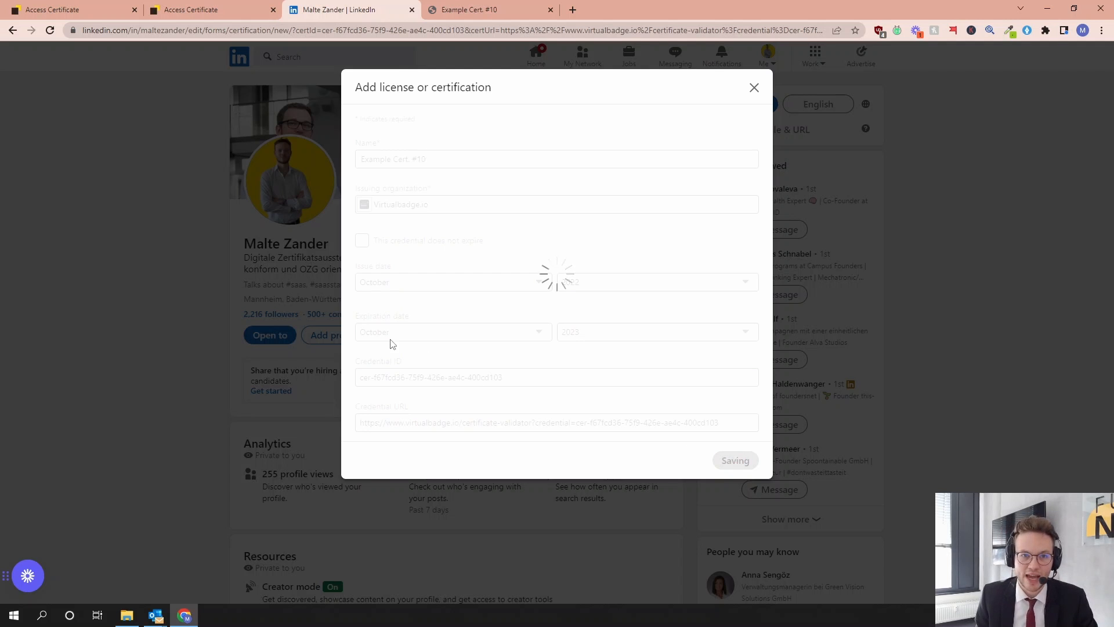
left_click(699, 88)
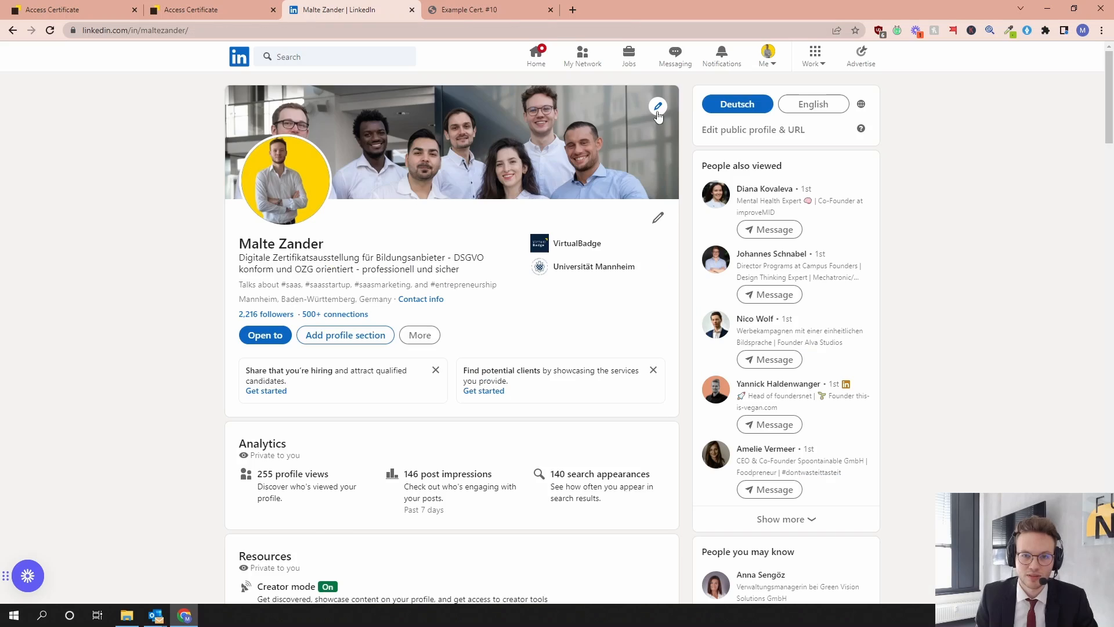
- Examine the profile's Licenses & certifications section and show the credential of Ex. Certificate 1
scroll(440, 282, "down", 10)
scroll(440, 283, "down", 12)
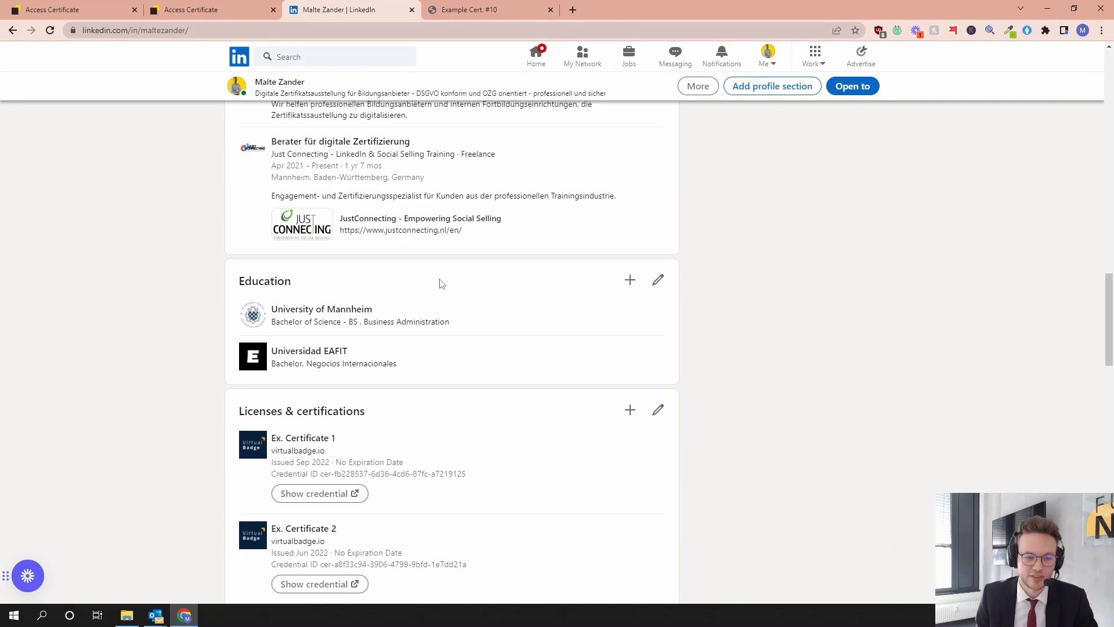
left_click_drag(240, 224, 374, 229)
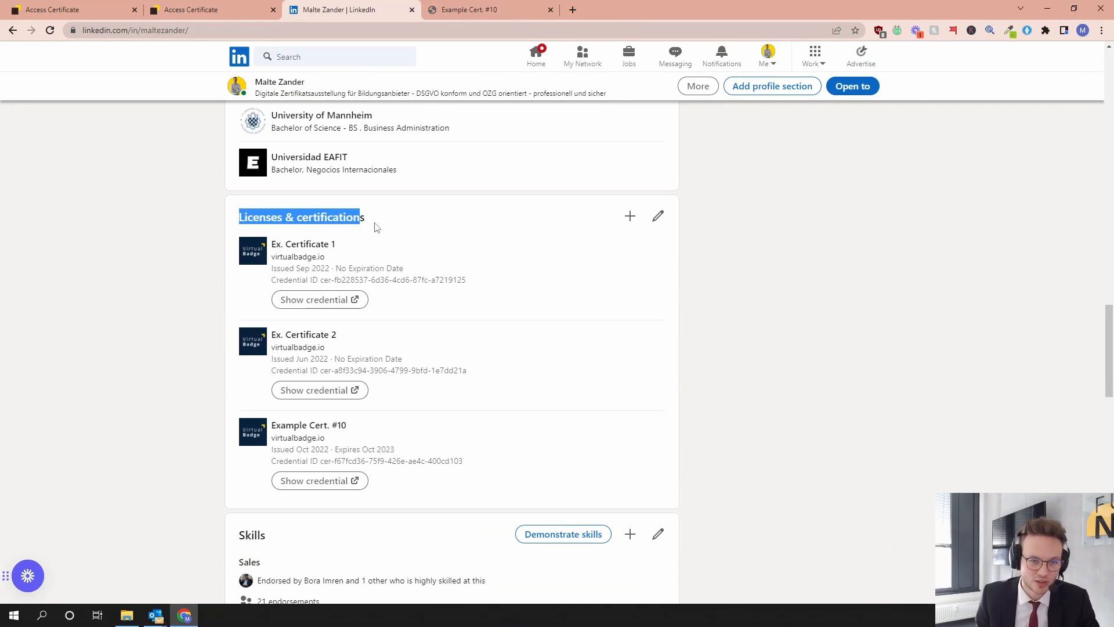
left_click(380, 229)
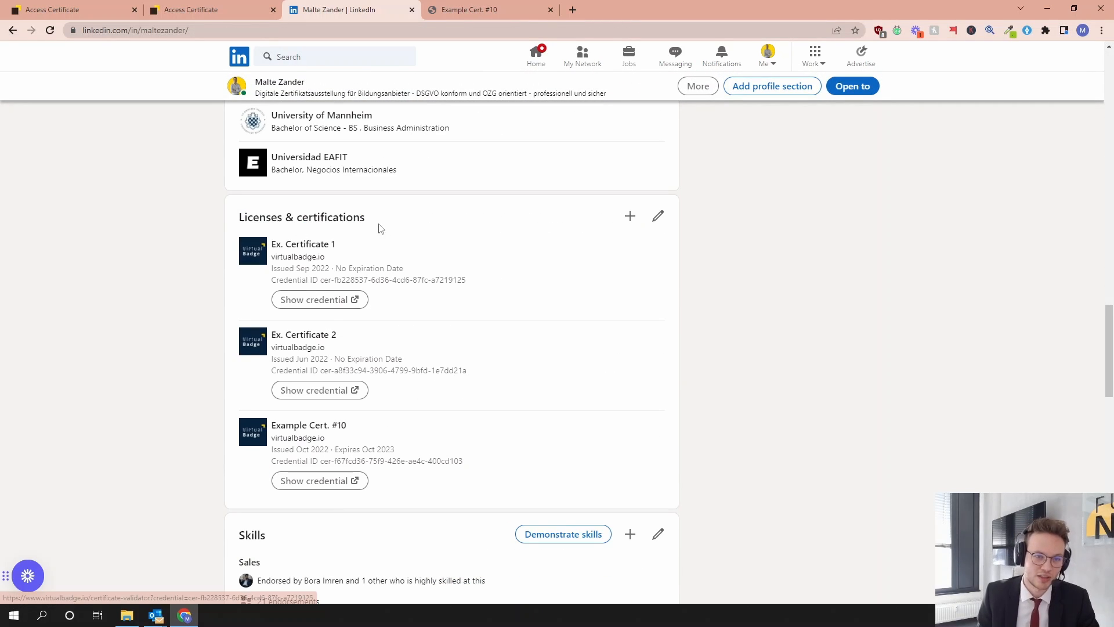
left_click(321, 301)
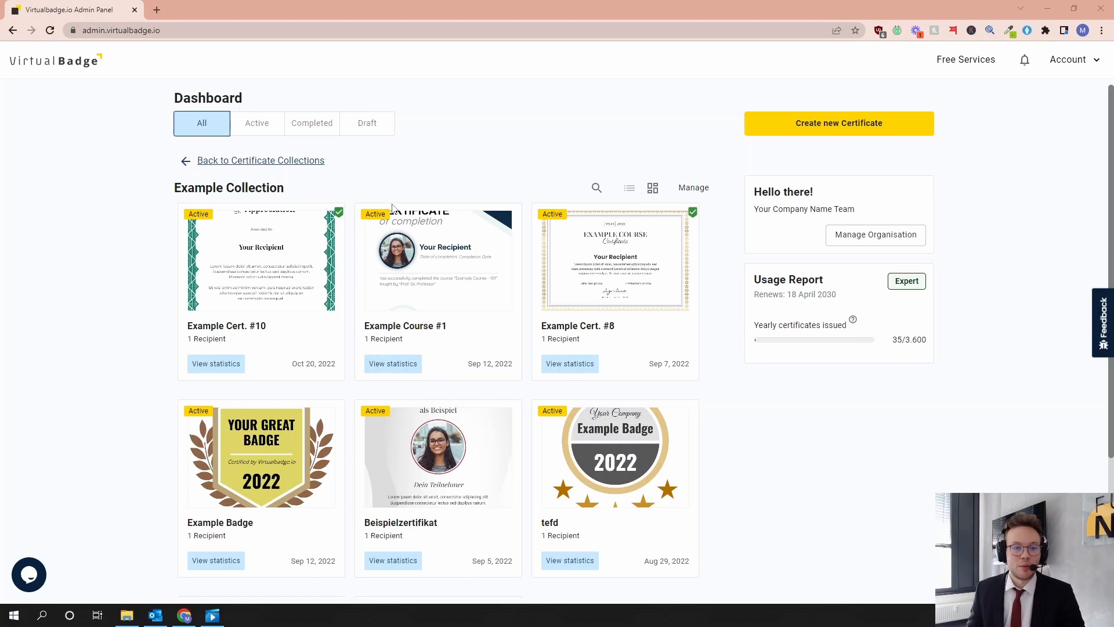
- Open Example Cert. #10 from the admin dashboard's Example Collection and review its basic and optional details
left_click(283, 255)
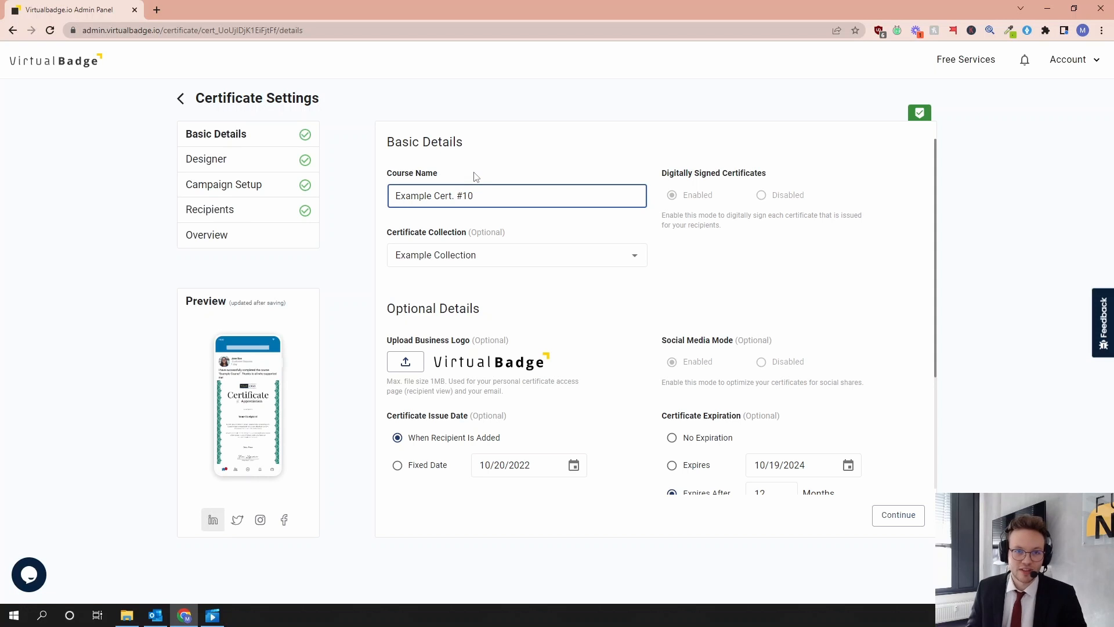
left_click(487, 202)
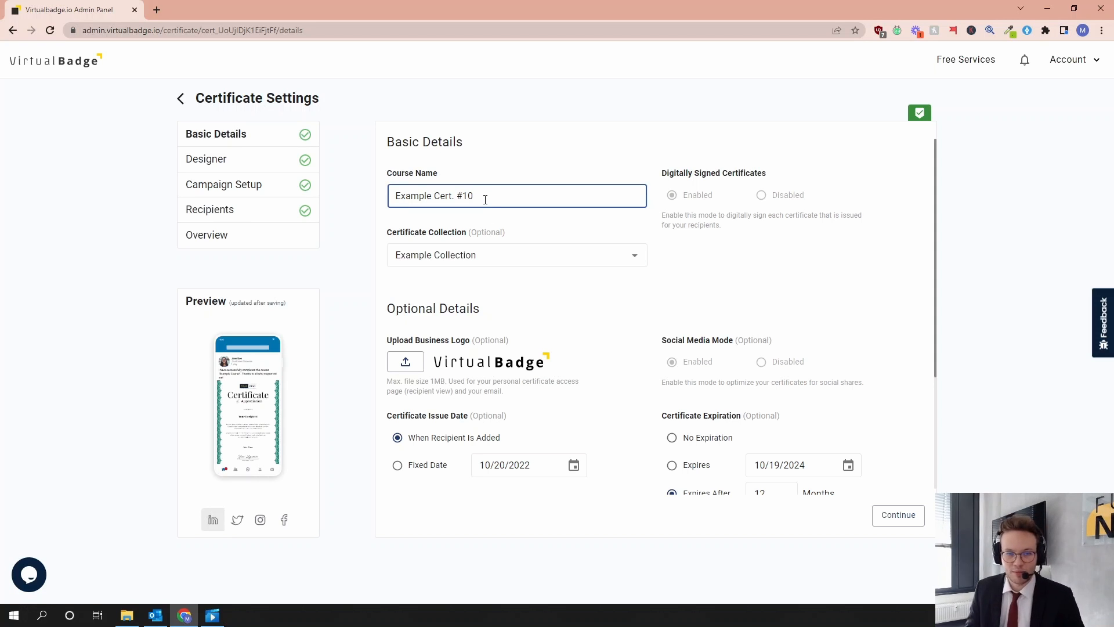
left_click(484, 223)
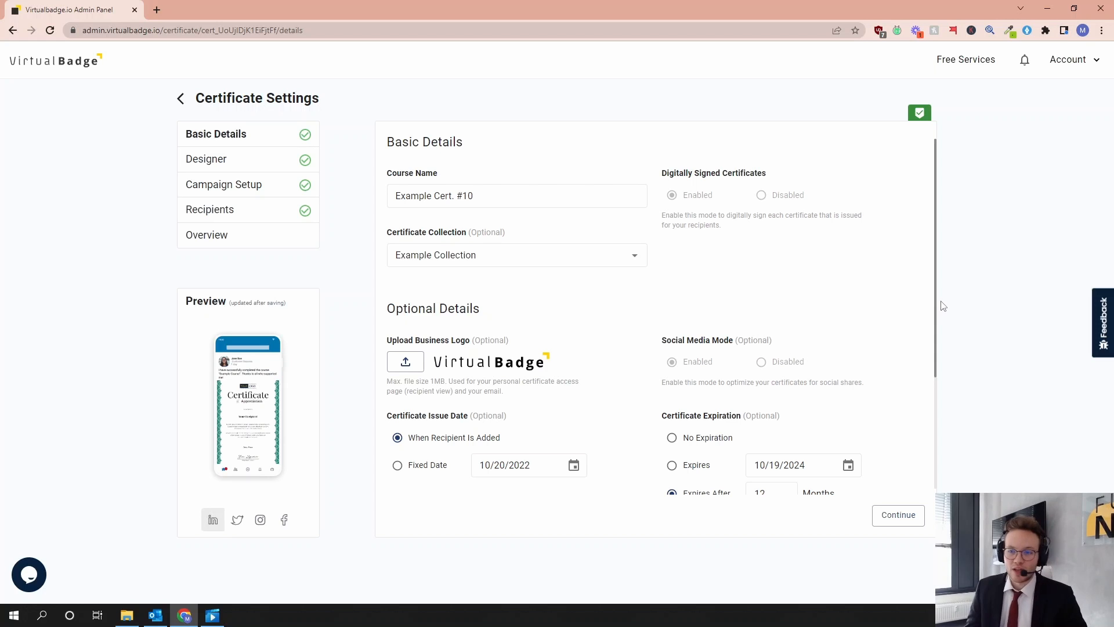
left_click_drag(935, 302, 939, 361)
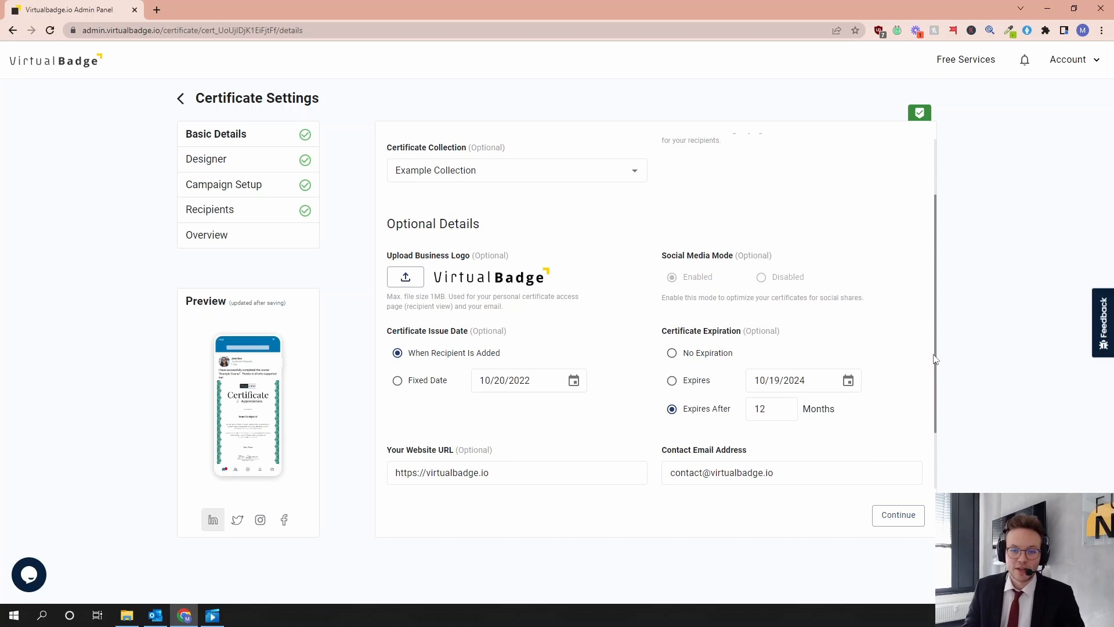
scroll(878, 377, "down", 2)
left_click(758, 369)
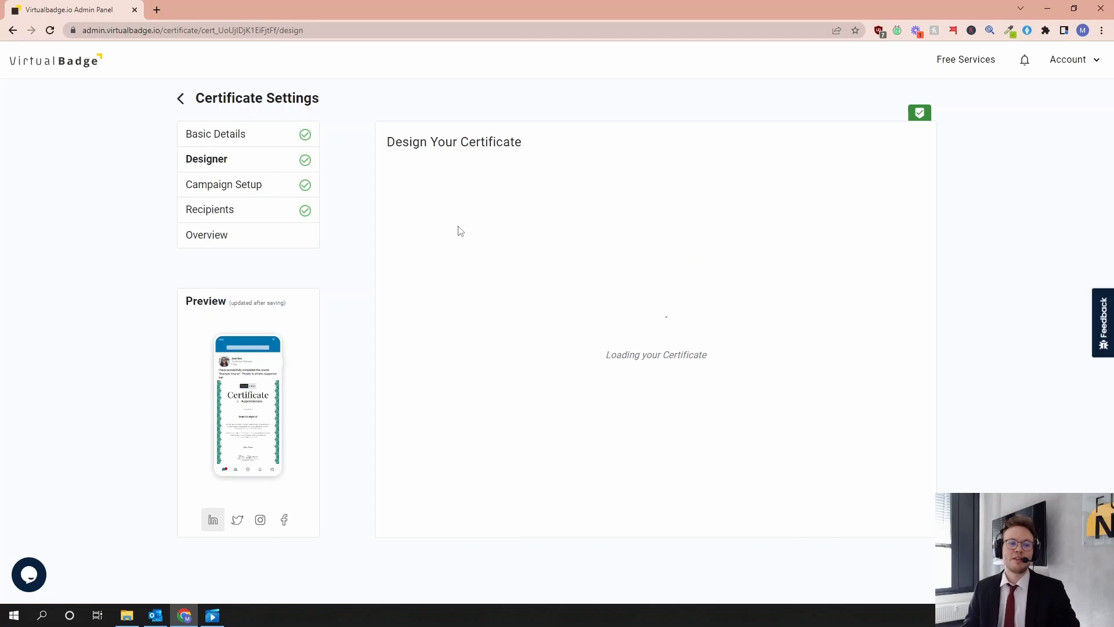
- Open the certificate's design in the editor and check the meta information about the design
left_click(445, 525)
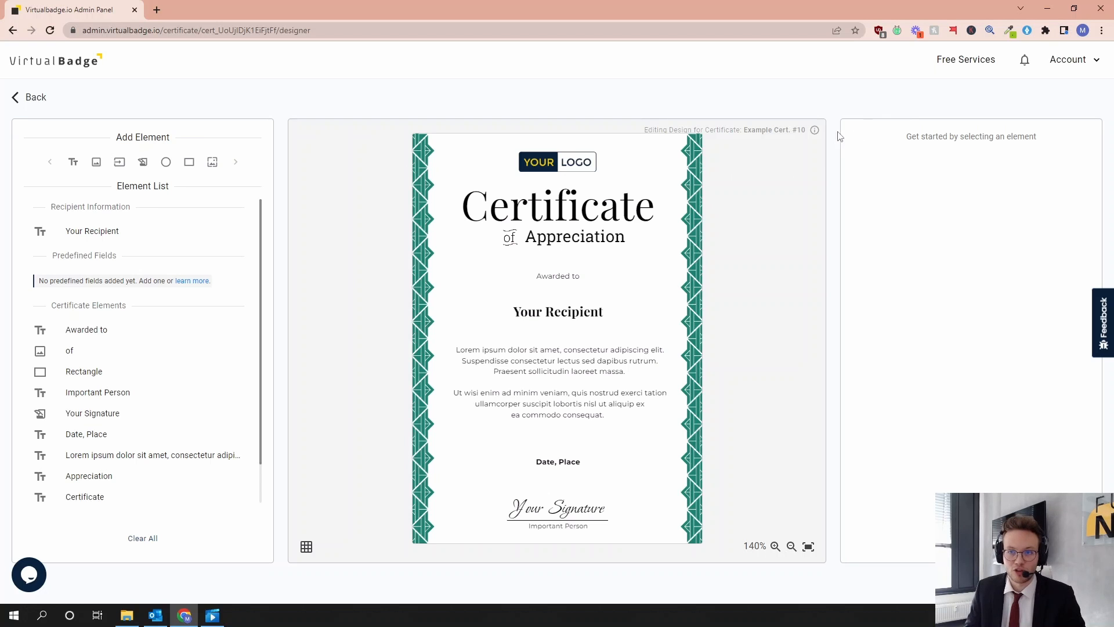
left_click(815, 131)
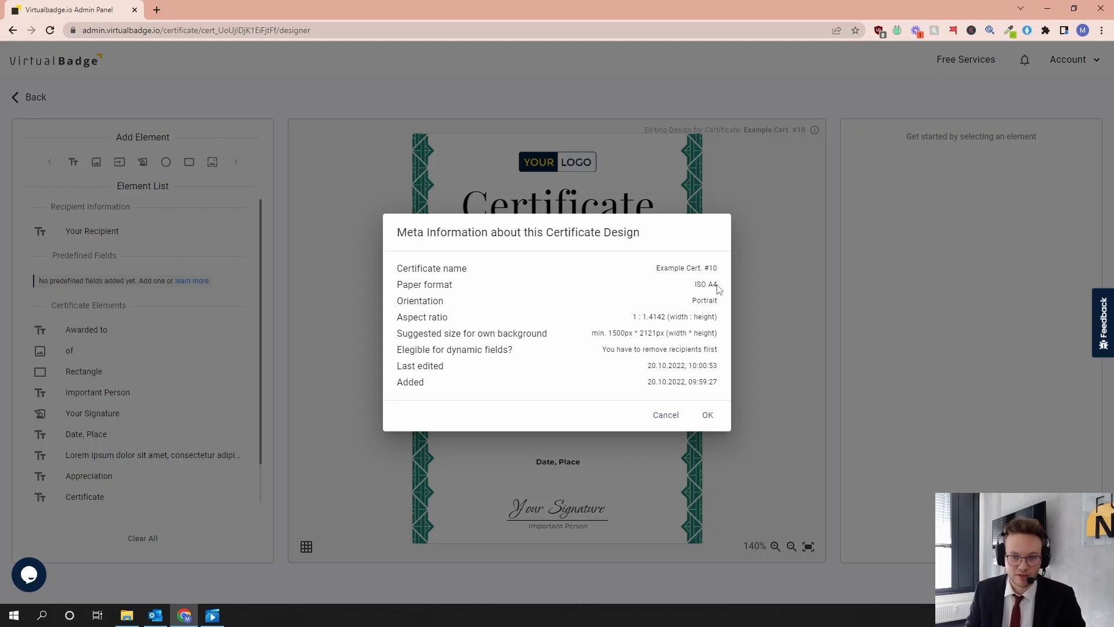
left_click(707, 414)
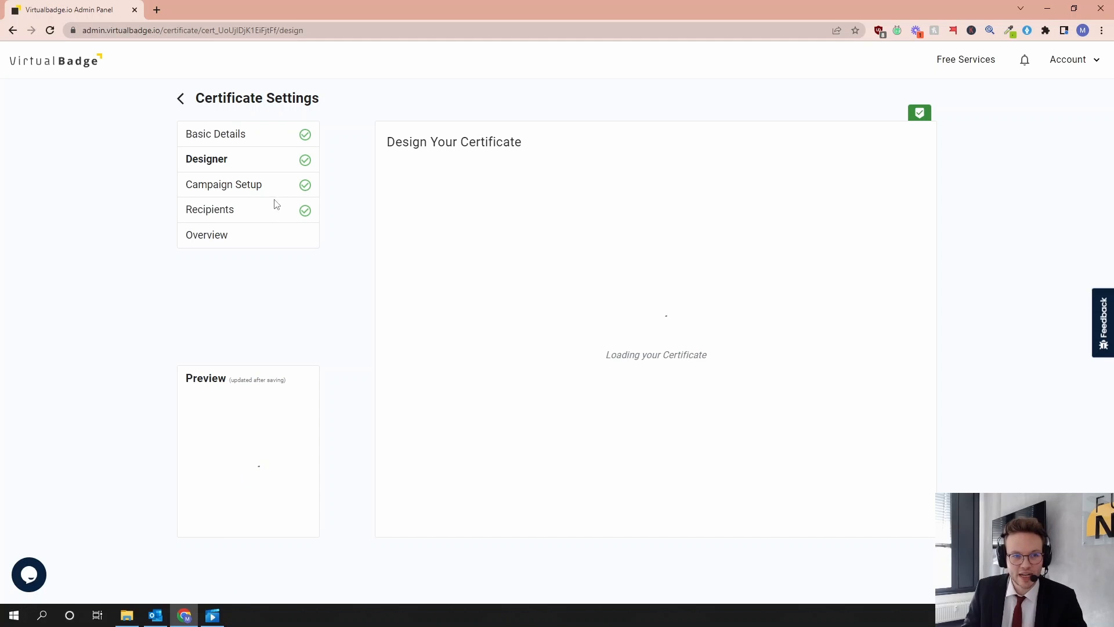
- Preview the Horizontal email template in the campaign setup, review the email content fields, and leave the email editor discarding the changes
left_click(247, 193)
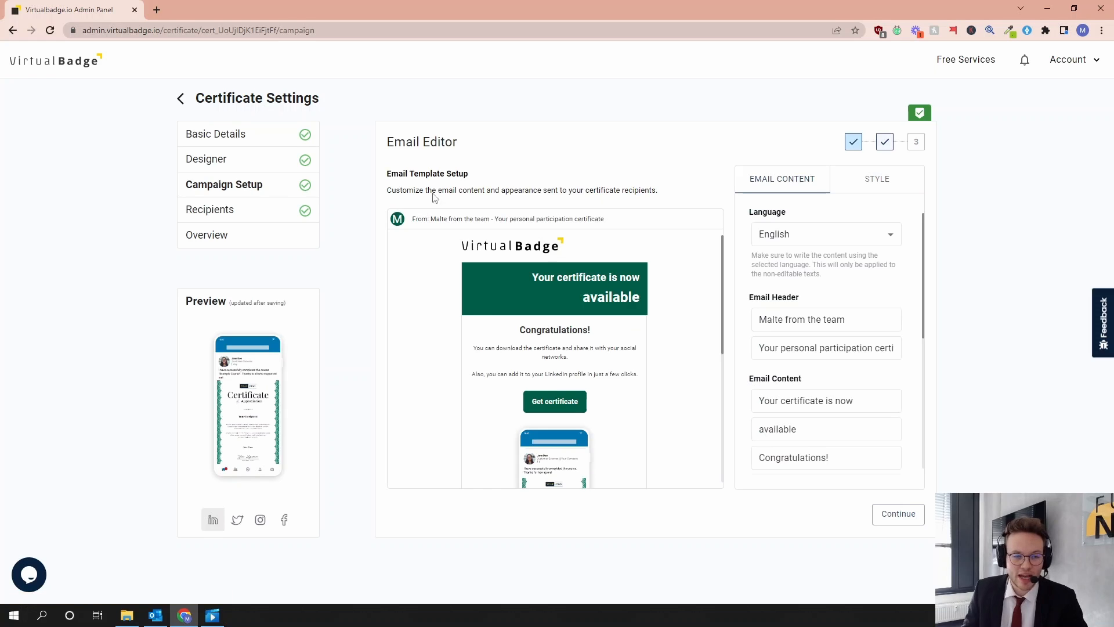
left_click(869, 190)
left_click(875, 260)
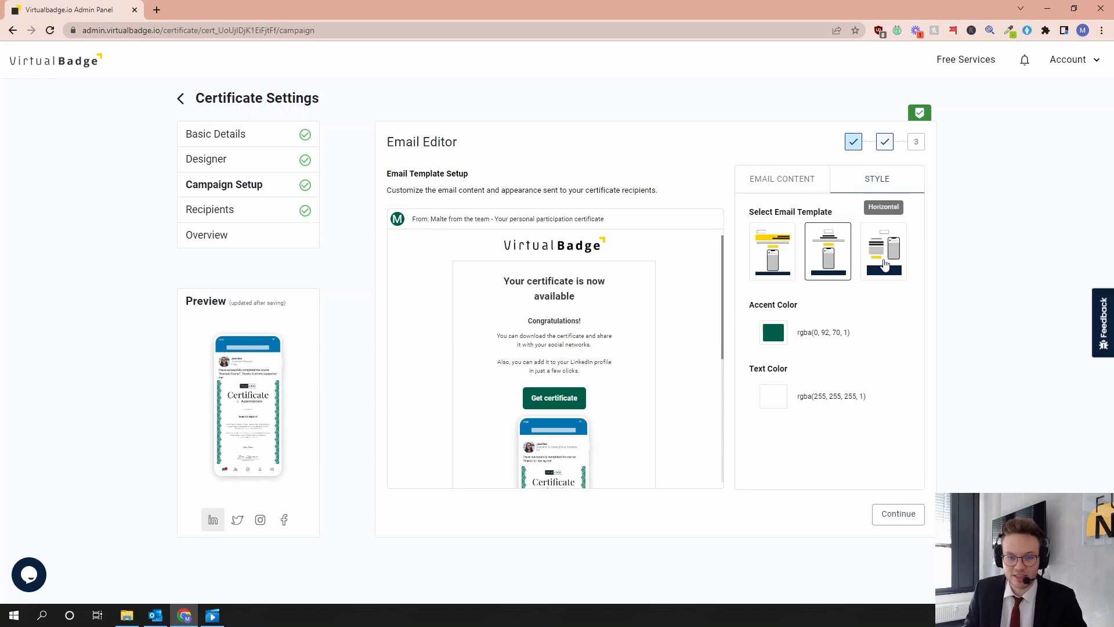
left_click(787, 183)
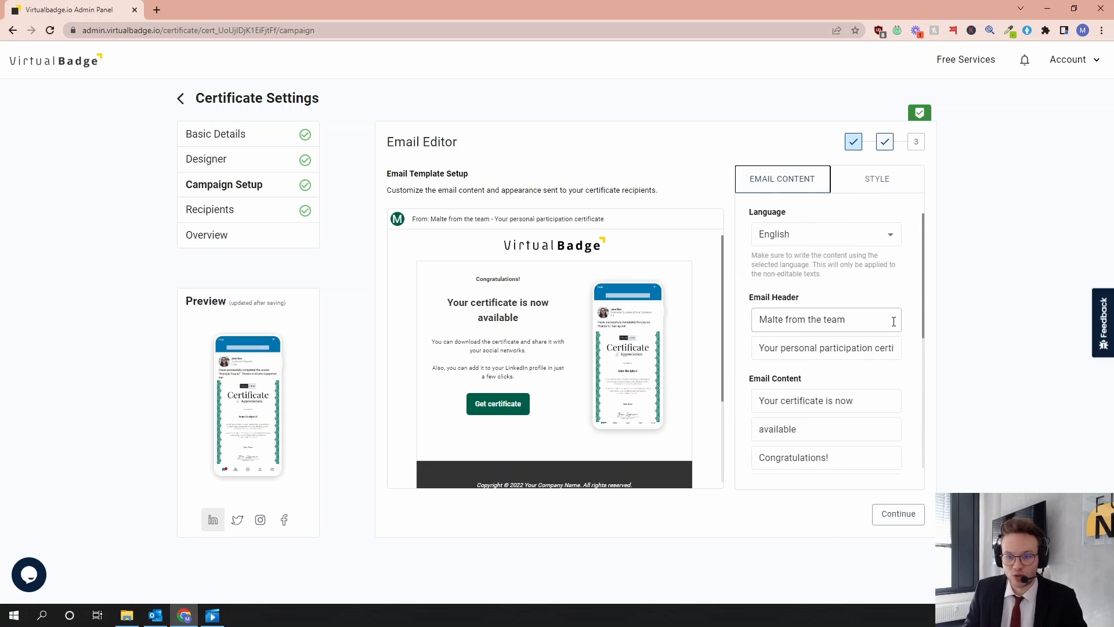
scroll(866, 340, "down", 2)
scroll(859, 342, "down", 2)
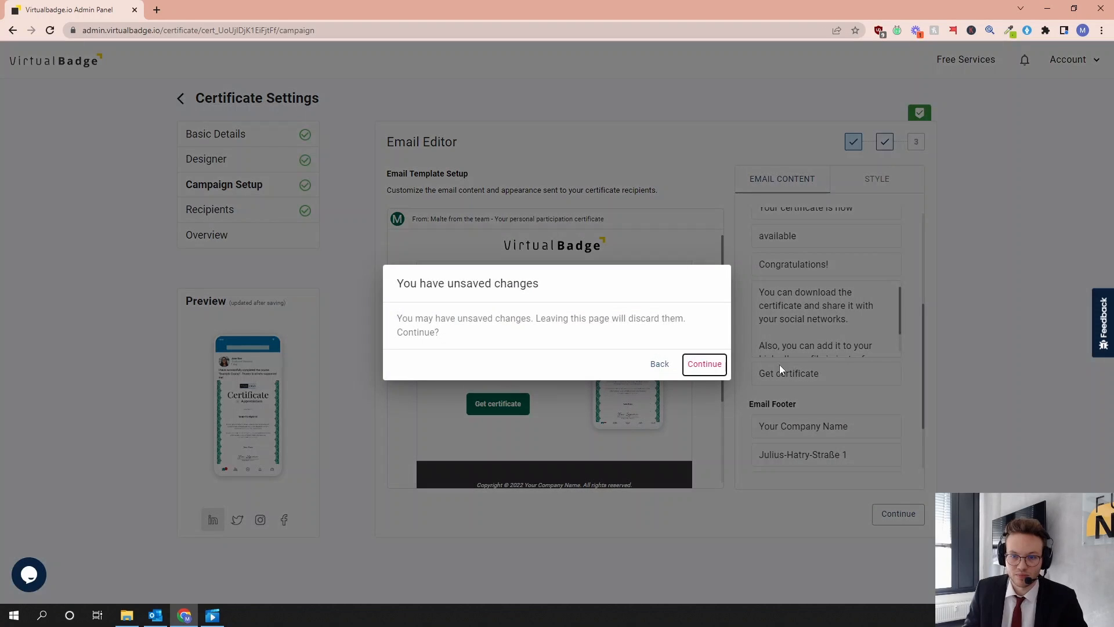
left_click(714, 365)
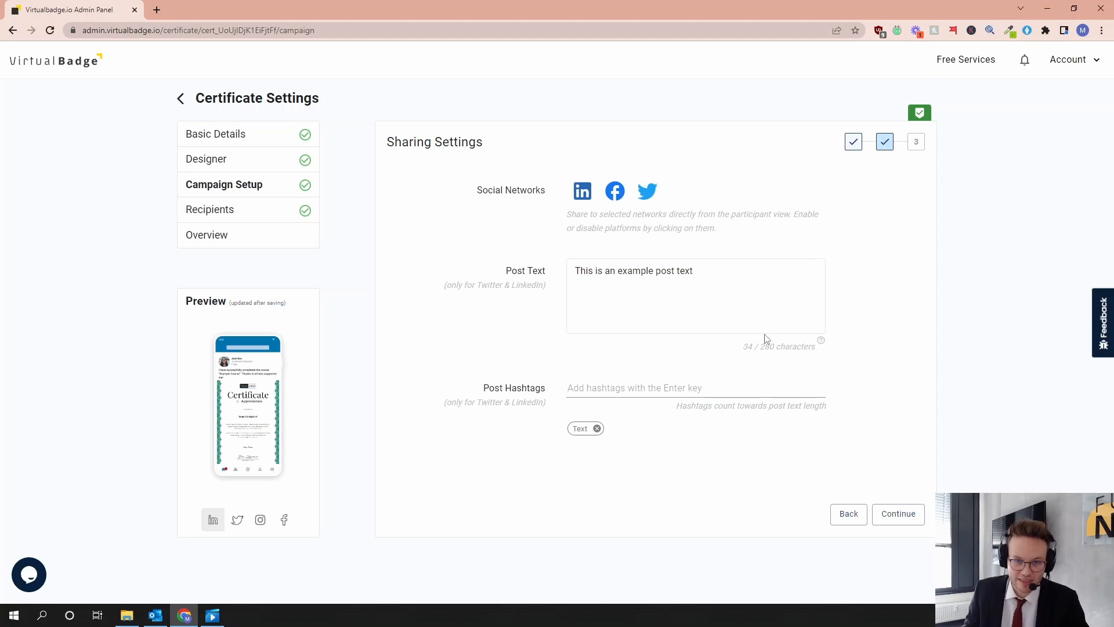
- Disable Facebook and Twitter as social networks in the sharing settings and re-enable both
left_click(767, 298)
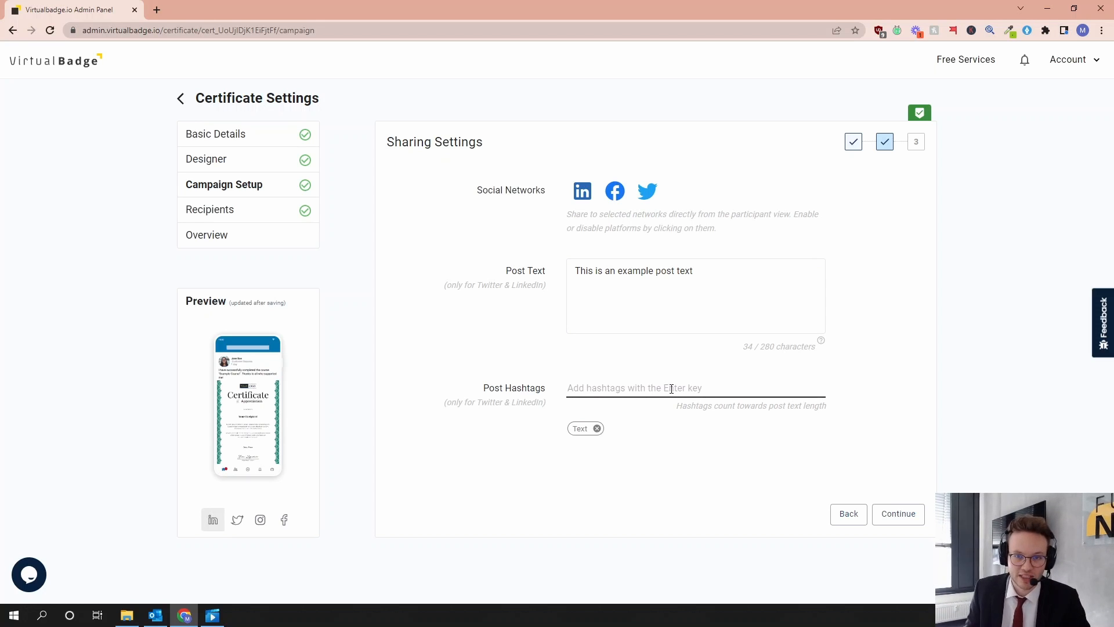
left_click(614, 191)
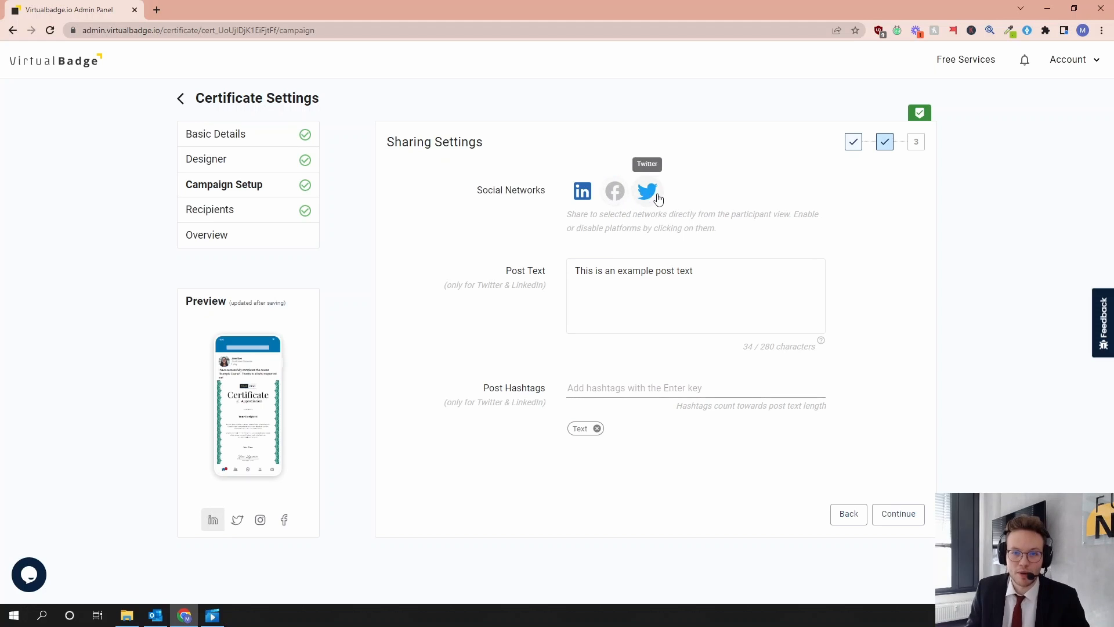
left_click(648, 192)
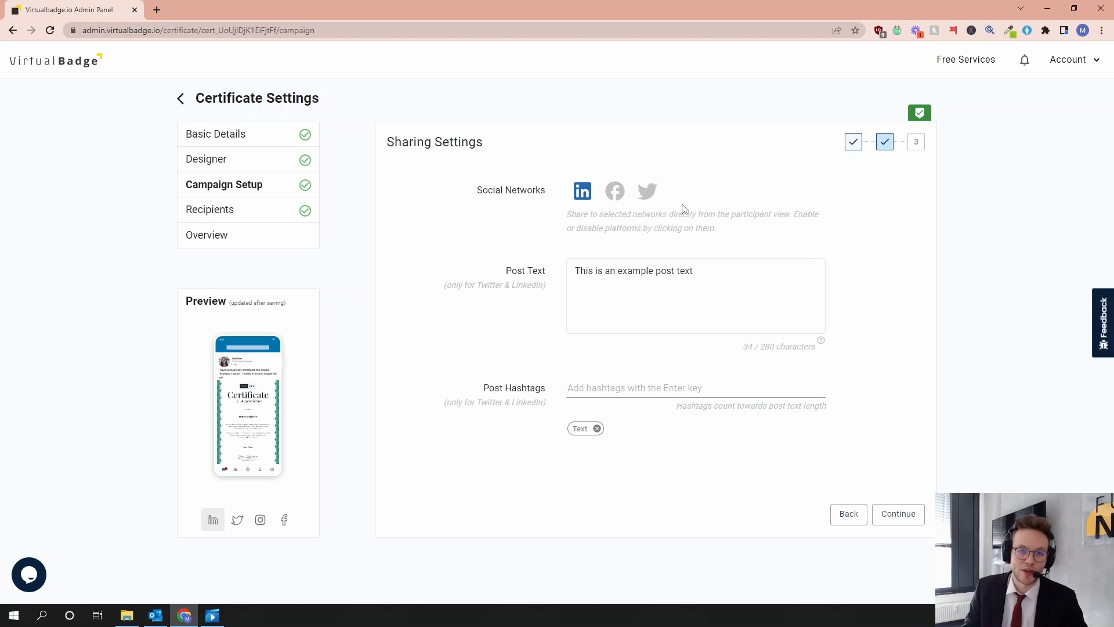
left_click(614, 200)
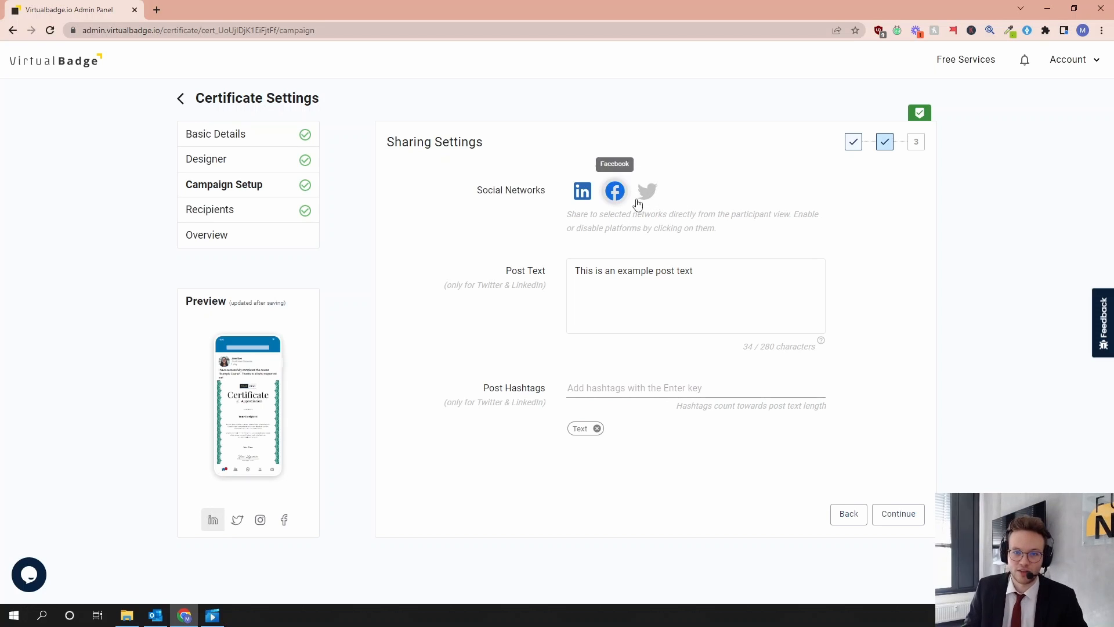
left_click(646, 193)
- Proceed to the certificate setup, check the LinkedIn organisation ID setting, and read the instructions for finding the company ID
left_click(899, 515)
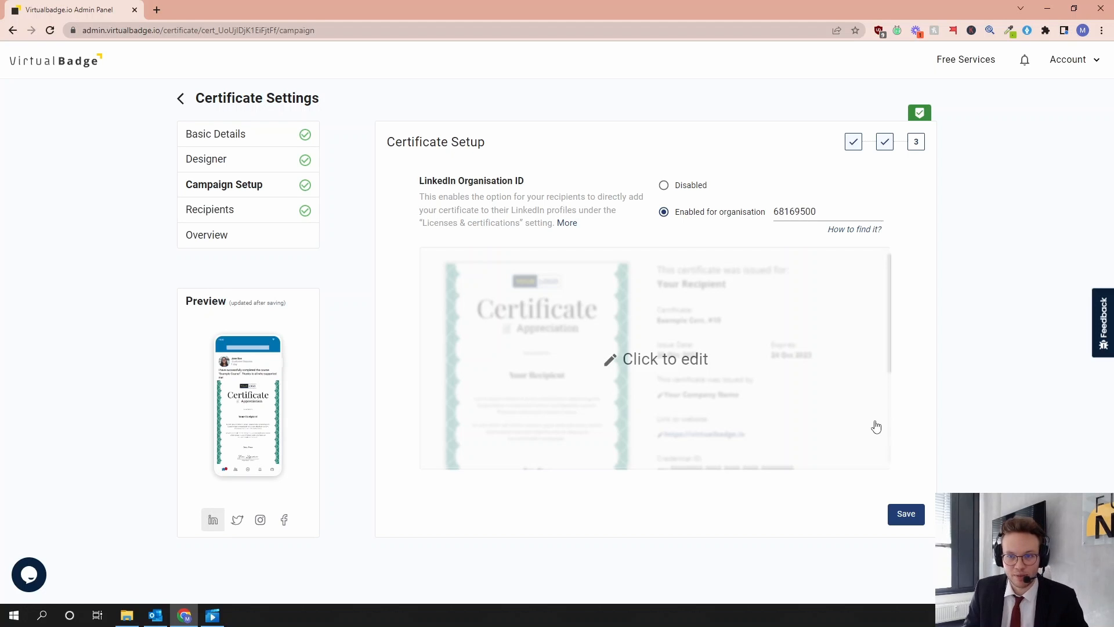
left_click_drag(820, 212, 766, 213)
left_click(763, 232)
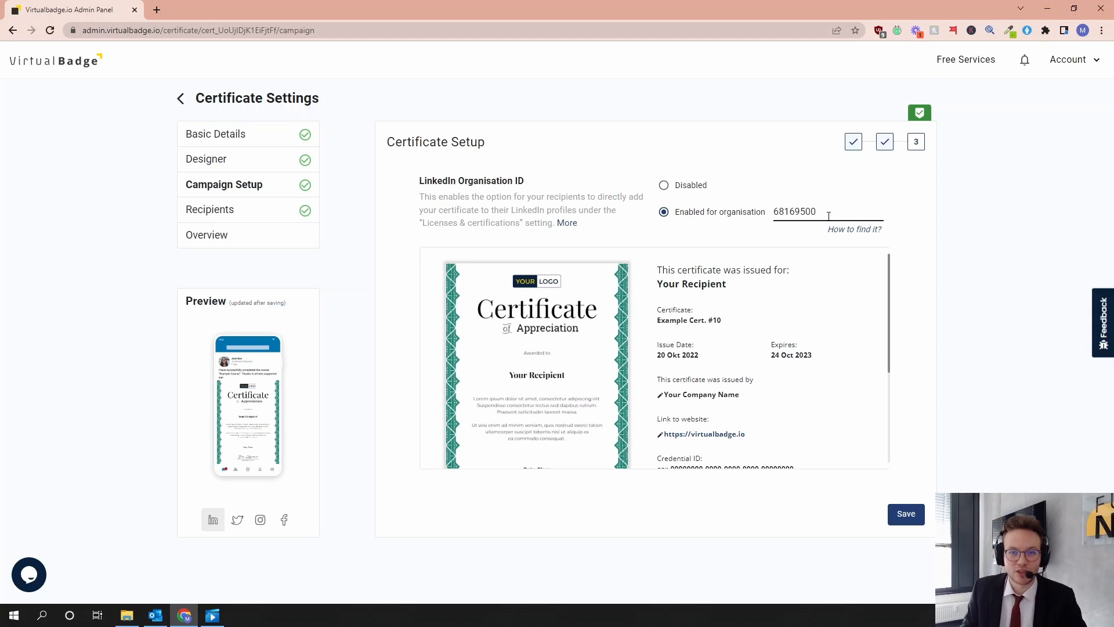
left_click(846, 231)
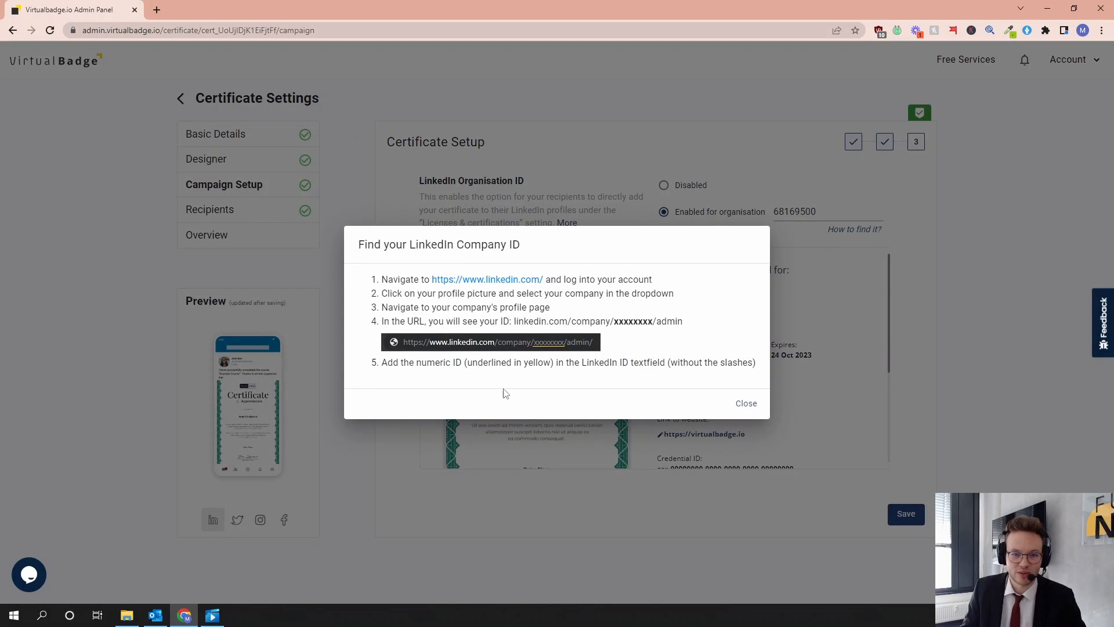
left_click(745, 402)
- Open the certificate validation setup, review the issuer, website link and About this certificate description, and save the setup
left_click(731, 358)
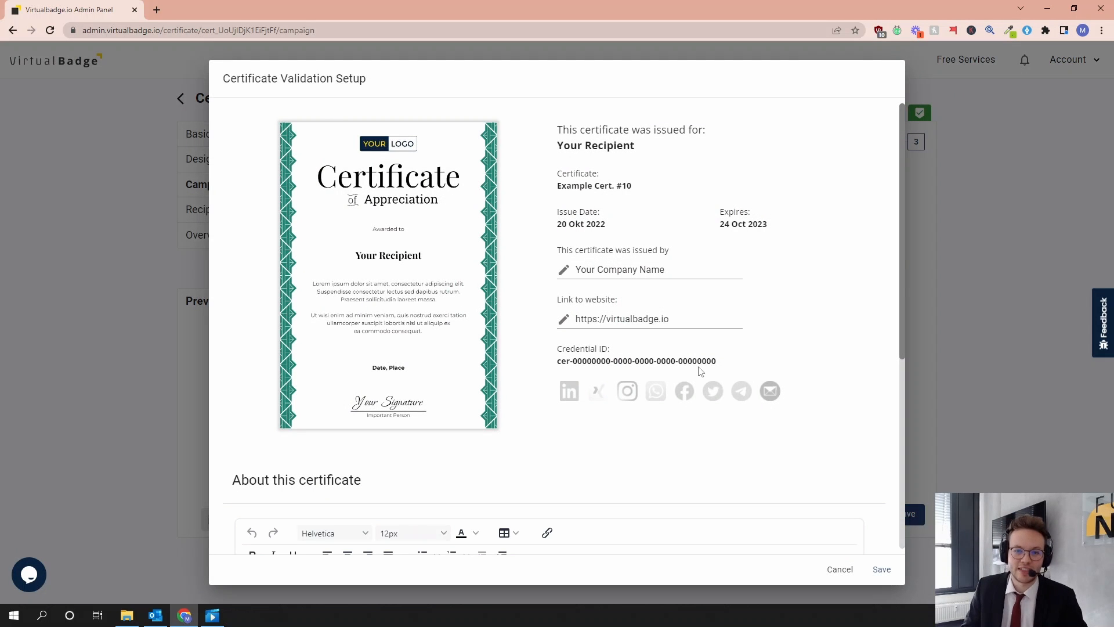
scroll(724, 392, "down", 3)
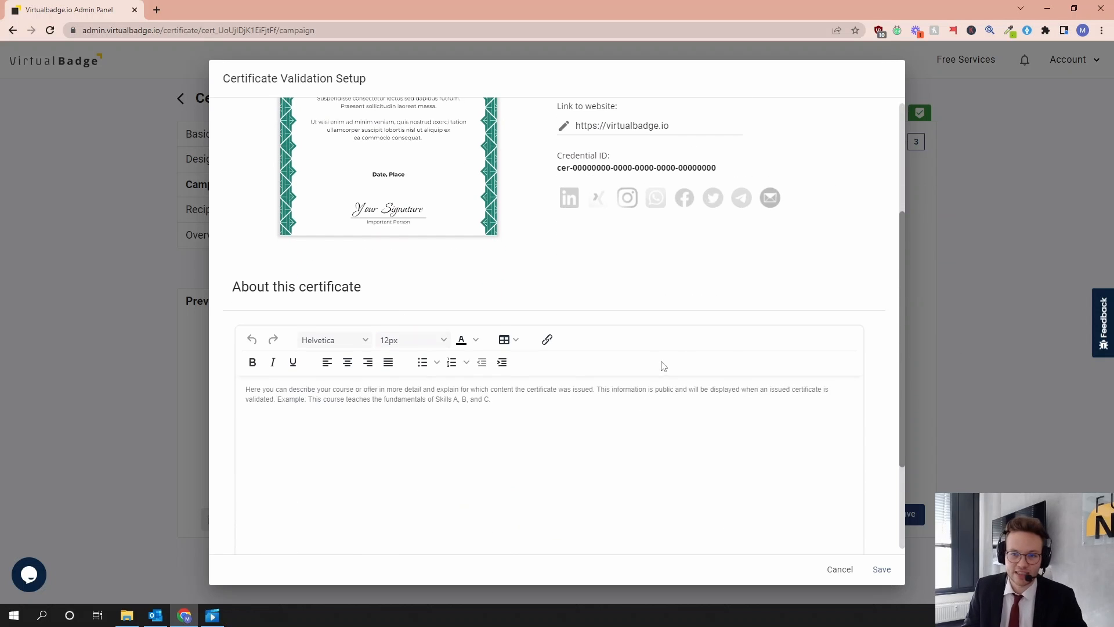
scroll(720, 357, "up", 3)
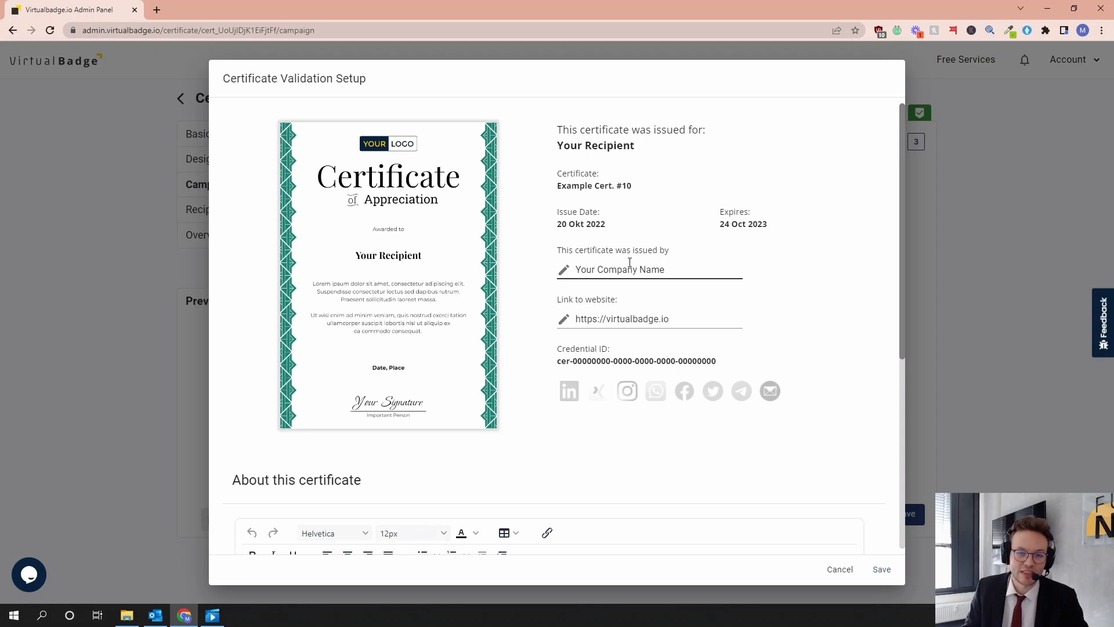
scroll(481, 406, "down", 3)
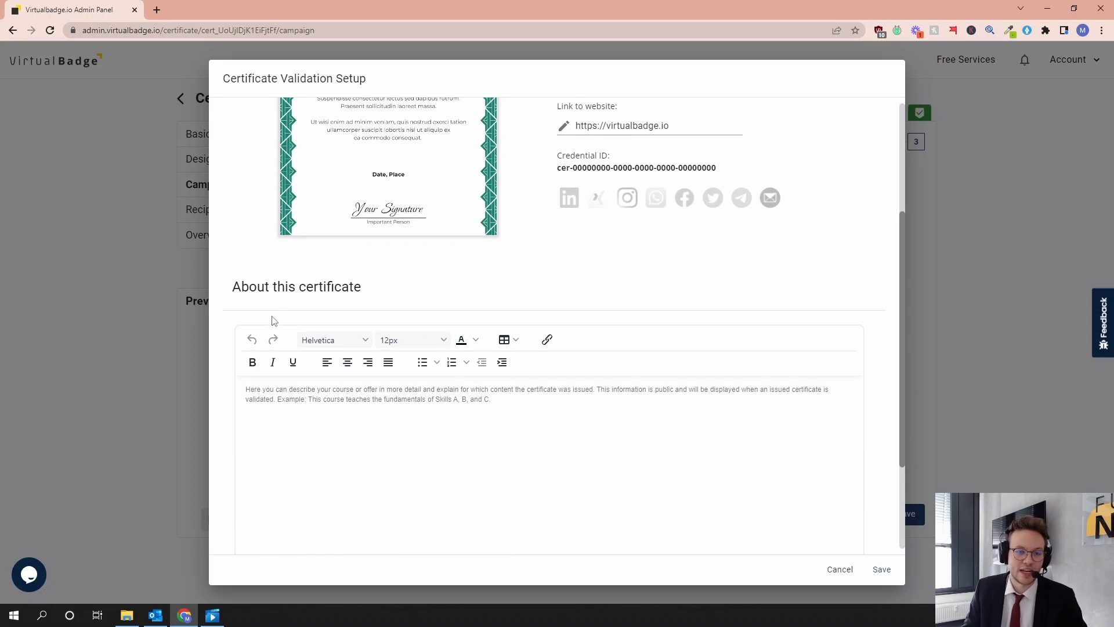
left_click(881, 569)
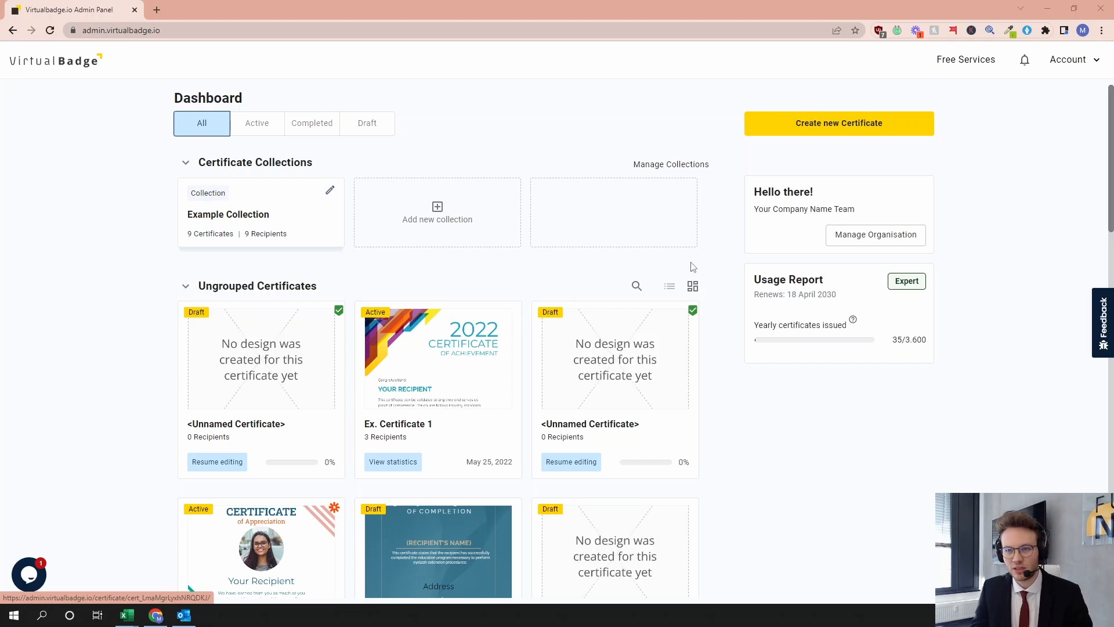
- Open the free services page on Calendly from the dashboard and select the Custom Certificate Design (Free Service) appointment
left_click(962, 63)
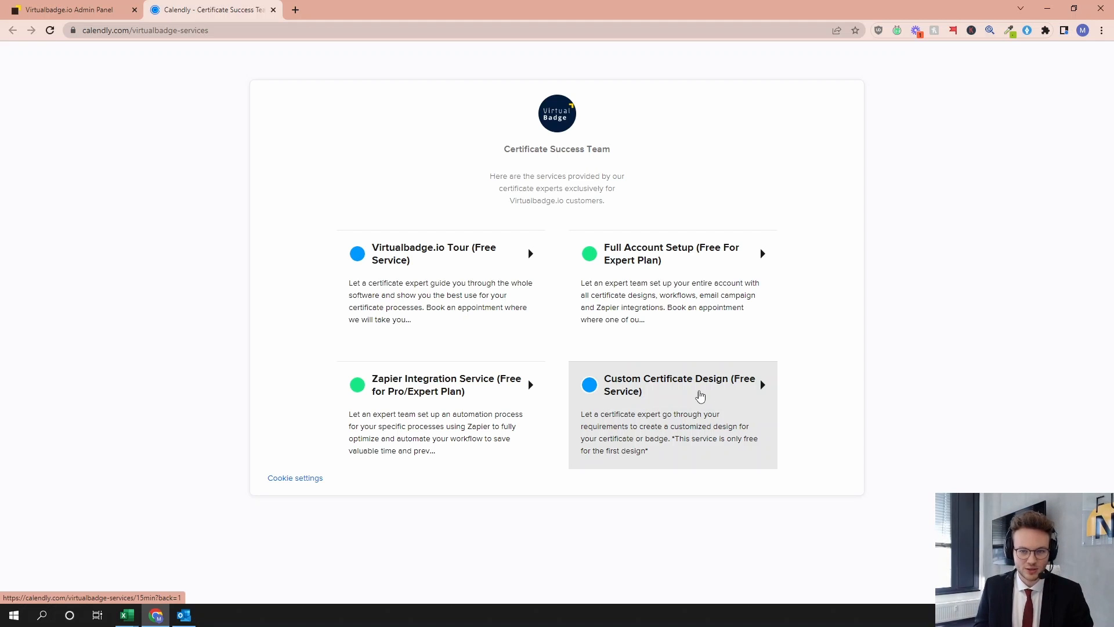
left_click(673, 401)
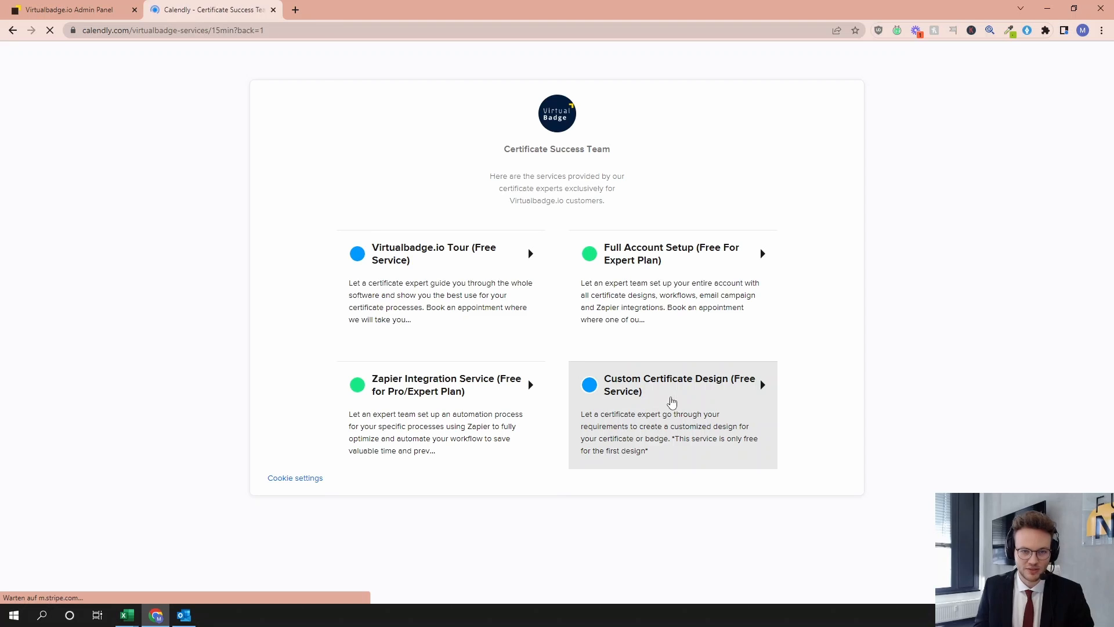